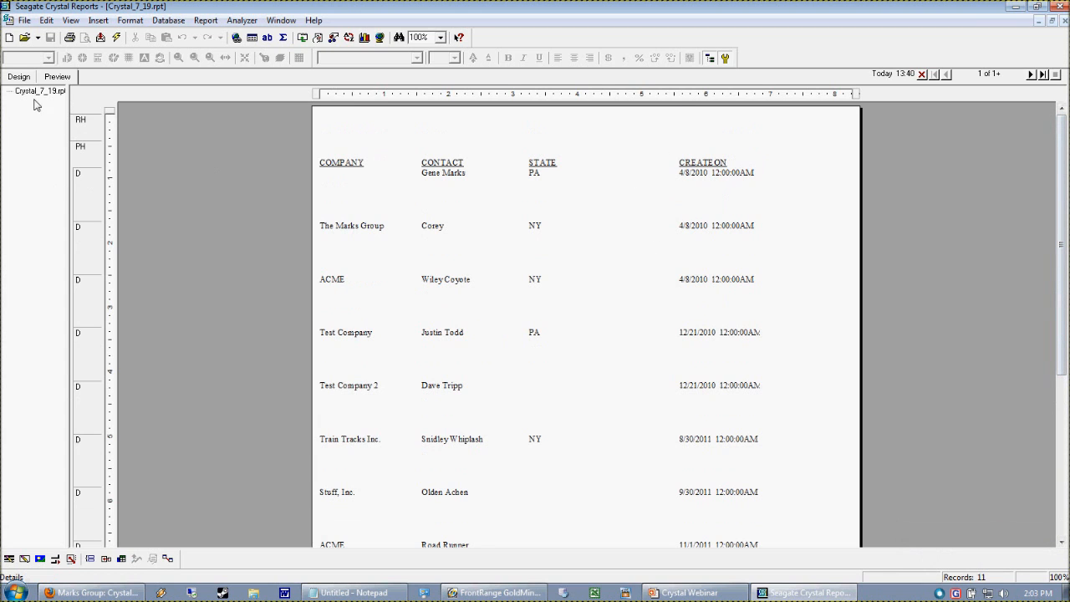
# - Format the CREATEON field with the 3/1/99 date style and narrow its field box
pyautogui.click(20, 76)
pyautogui.click(58, 77)
pyautogui.rightClick(742, 174)
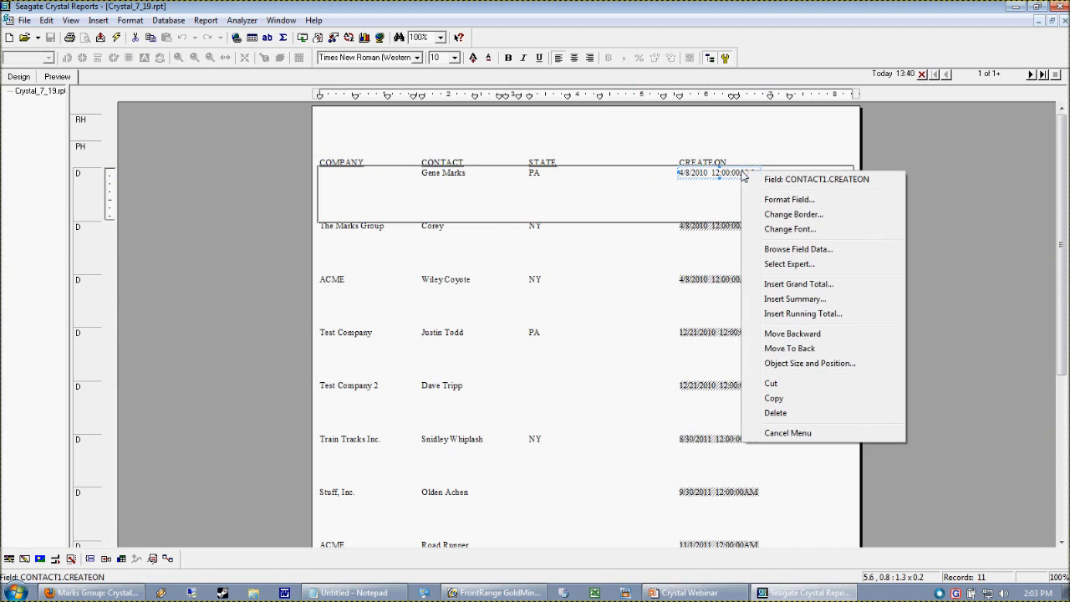
pyautogui.click(860, 206)
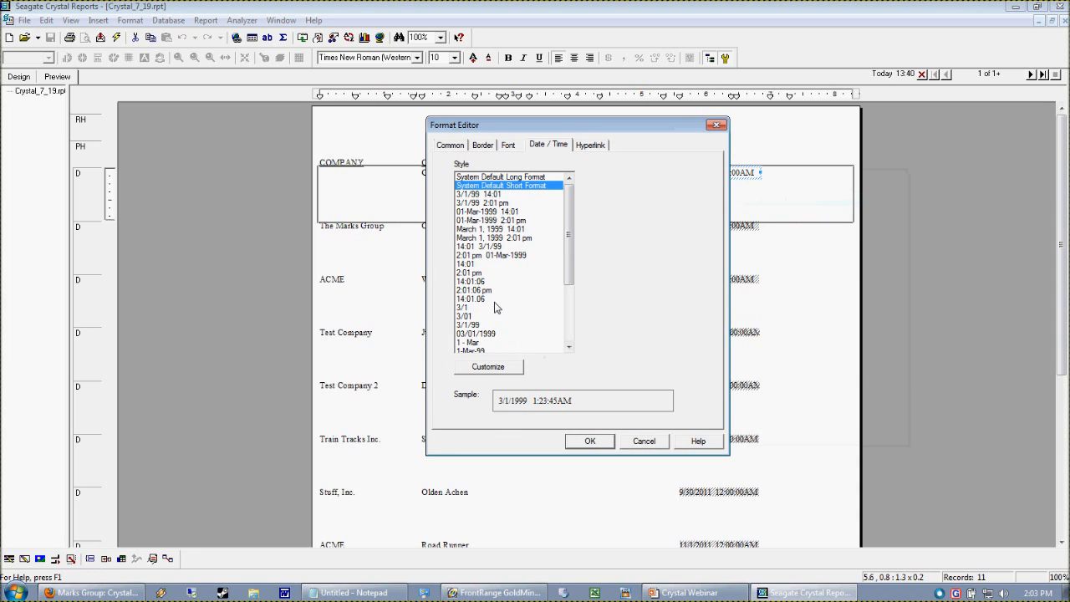
pyautogui.click(473, 325)
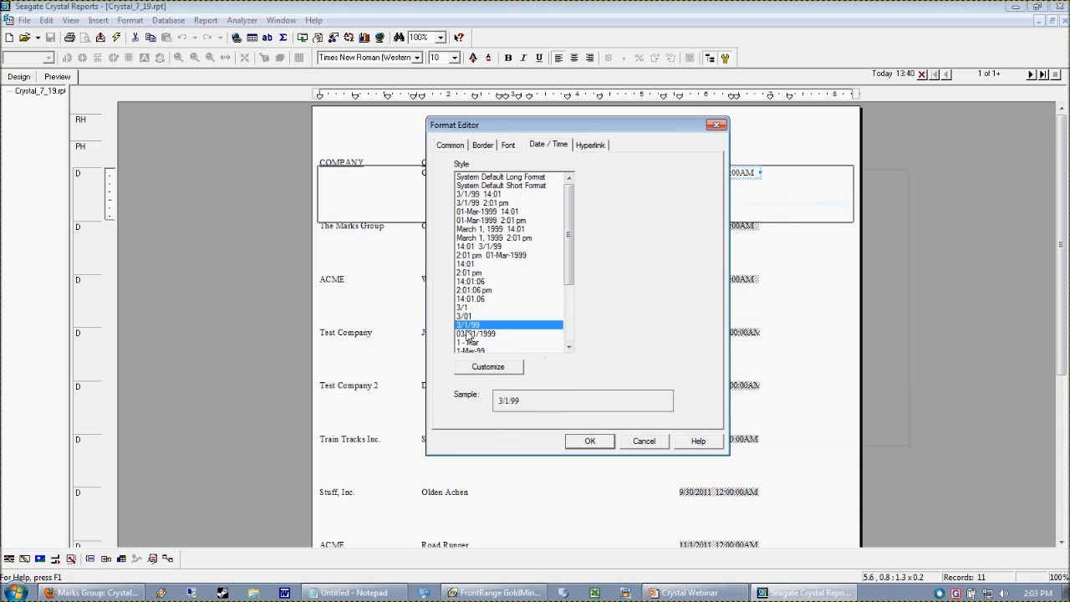
pyautogui.click(591, 441)
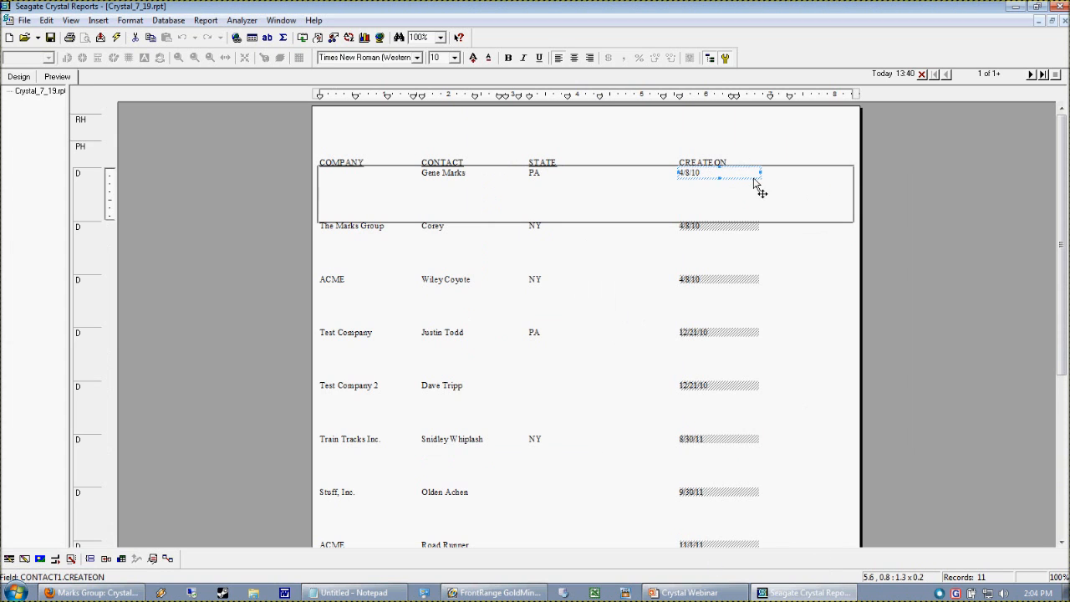
pyautogui.moveTo(760, 174); pyautogui.dragTo(720, 182)
pyautogui.click(788, 239)
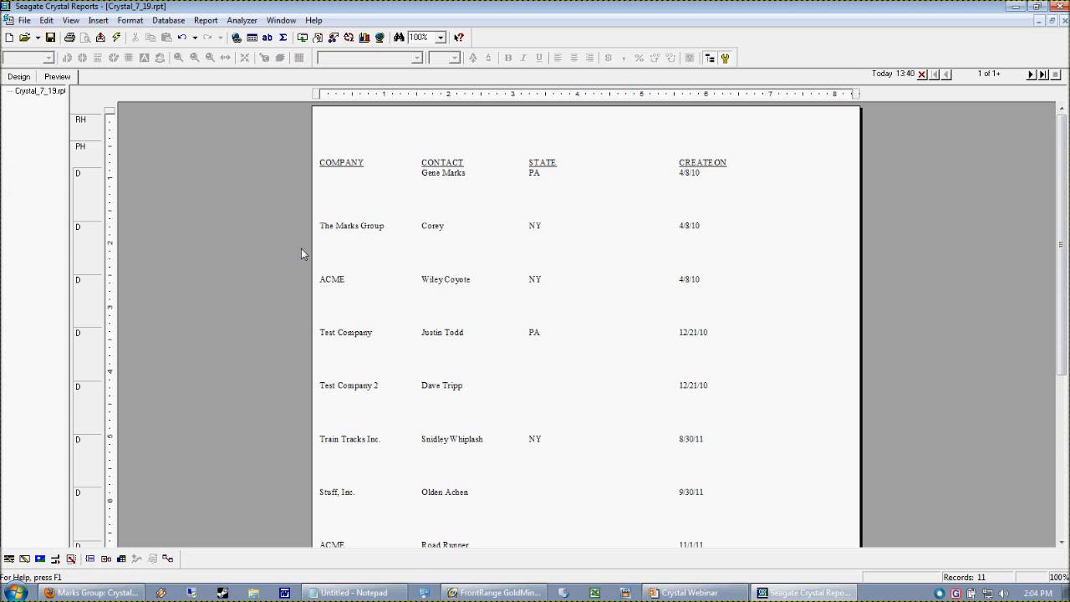
# - Insert a group on CONTACT1.CREATEON, sorted in ascending order and printed for each day
pyautogui.click(15, 77)
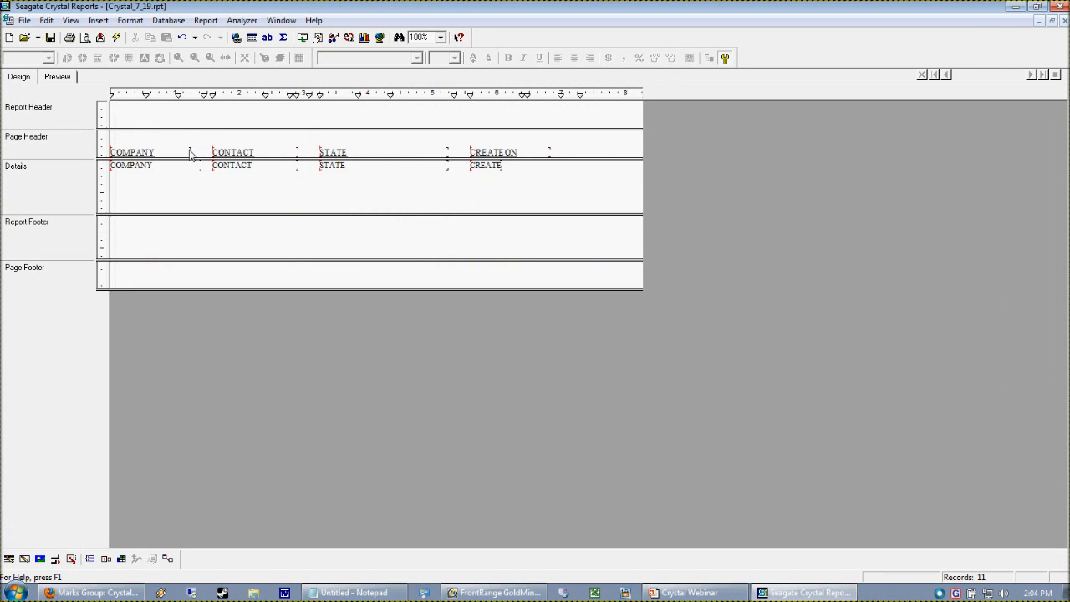
pyautogui.click(98, 20)
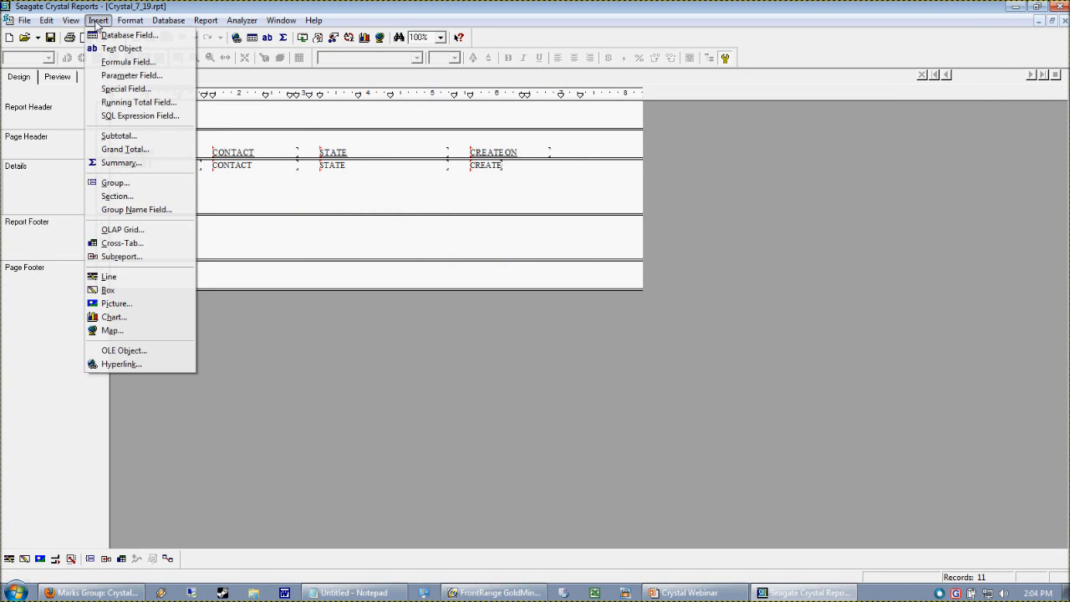
pyautogui.click(117, 183)
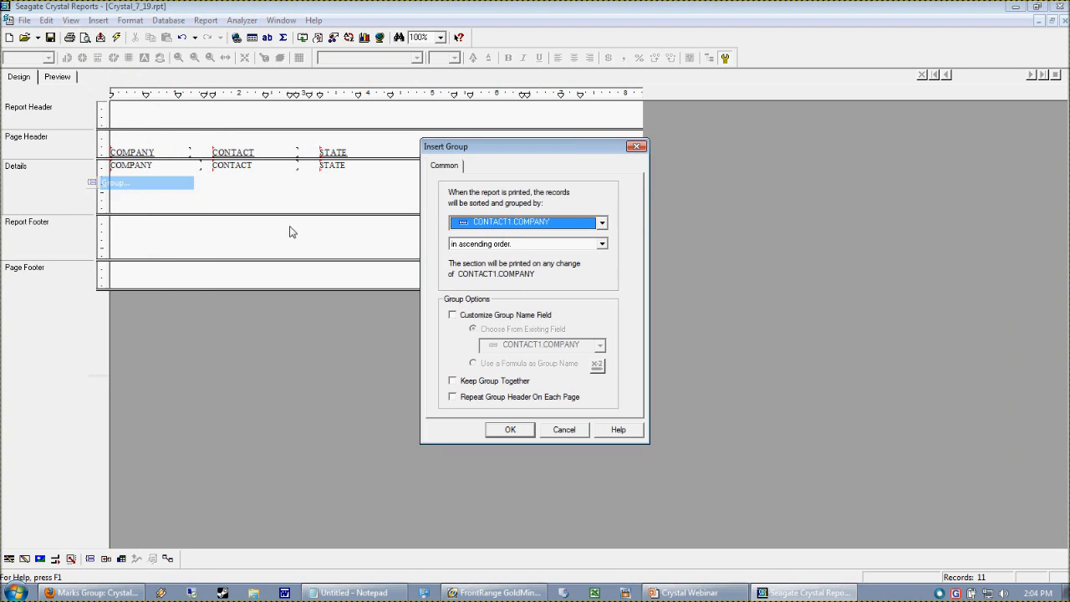
pyautogui.moveTo(566, 146); pyautogui.dragTo(558, 114)
pyautogui.click(598, 195)
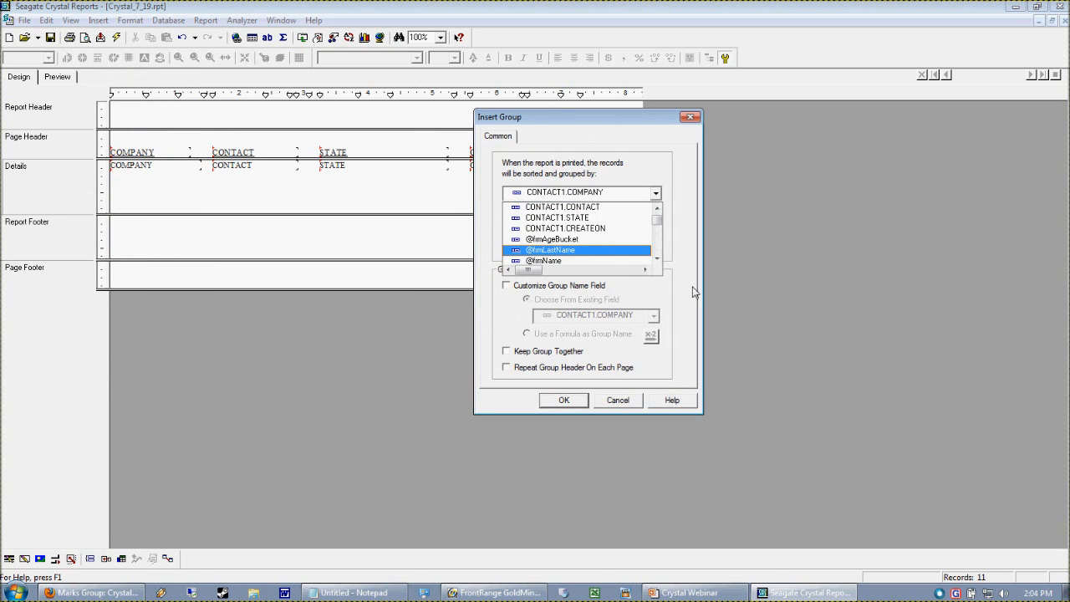
pyautogui.scroll(1, 661, 219)
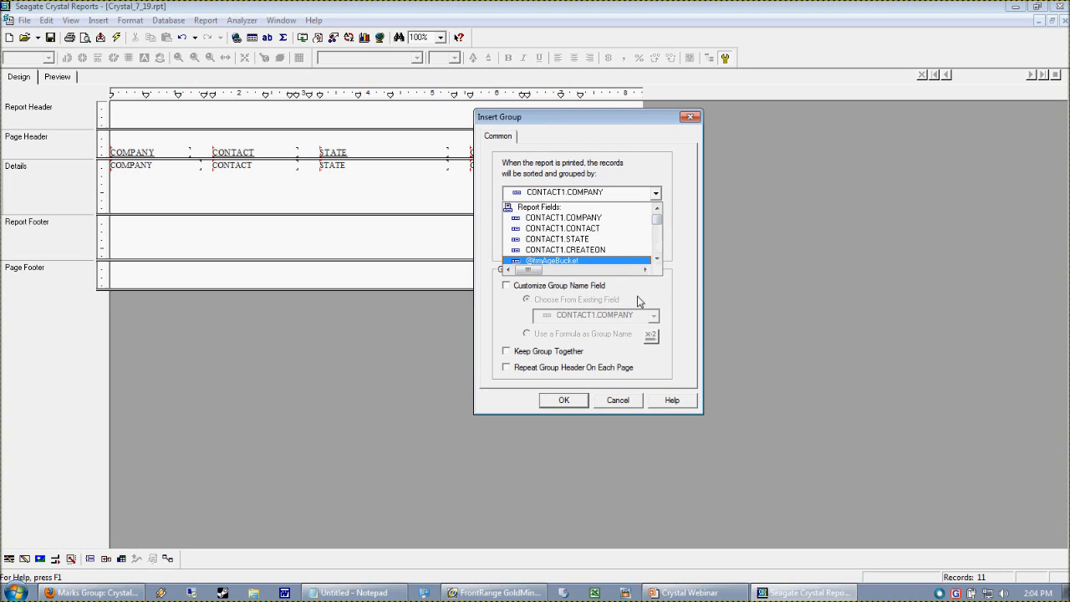
pyautogui.click(599, 251)
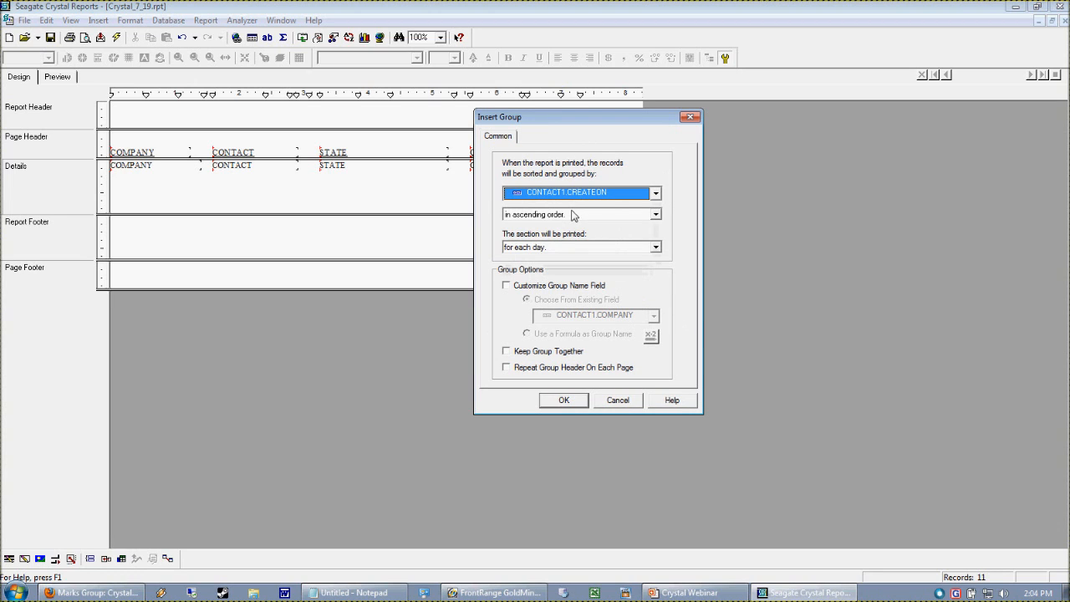
pyautogui.click(565, 400)
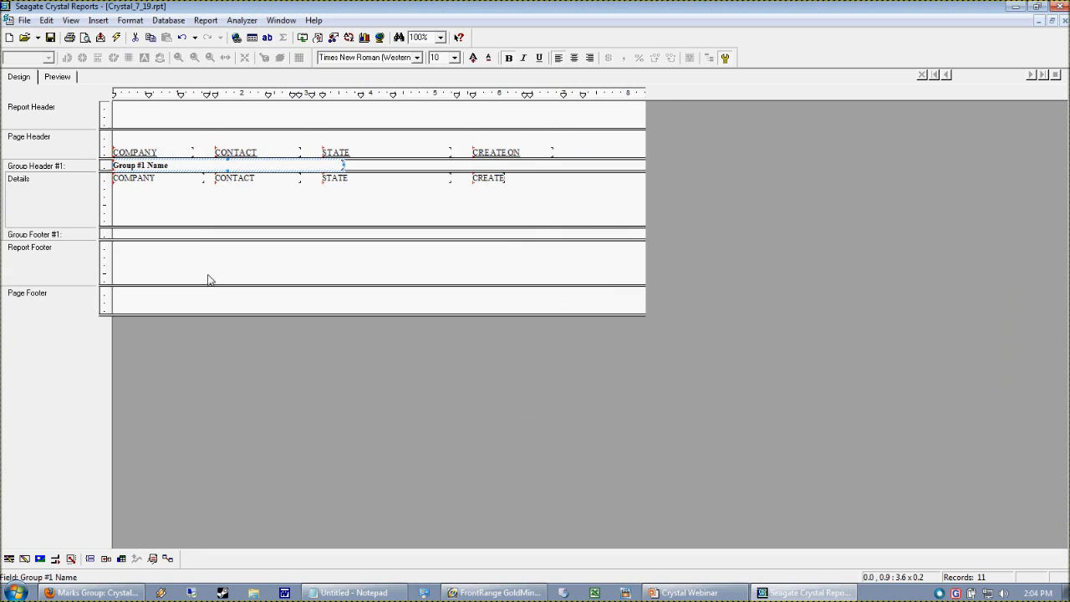
# - In the preview, set the group name field's font size to 14
pyautogui.click(373, 204)
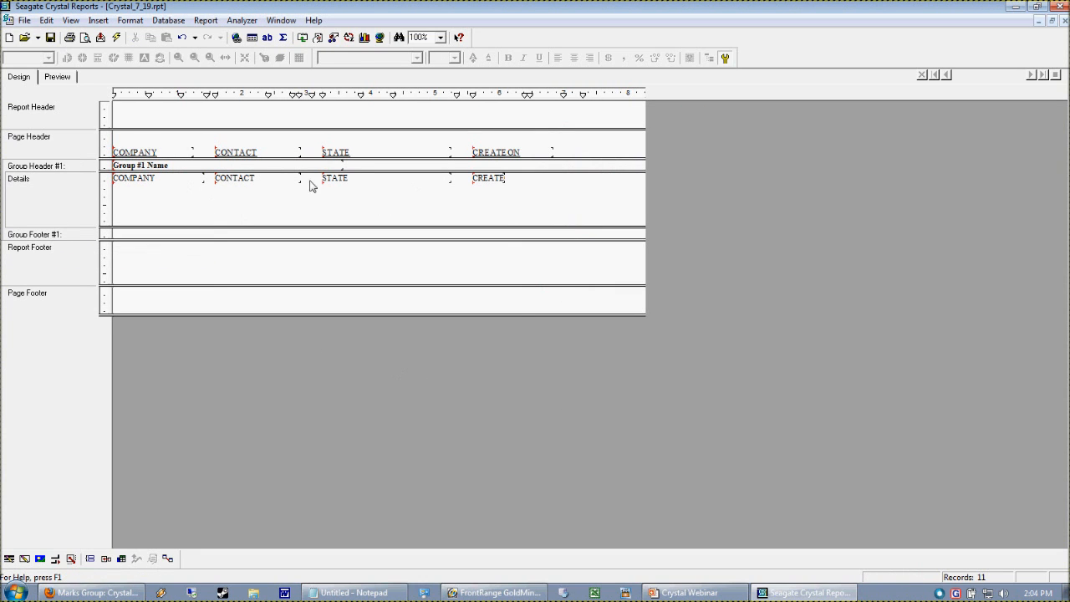
pyautogui.click(56, 79)
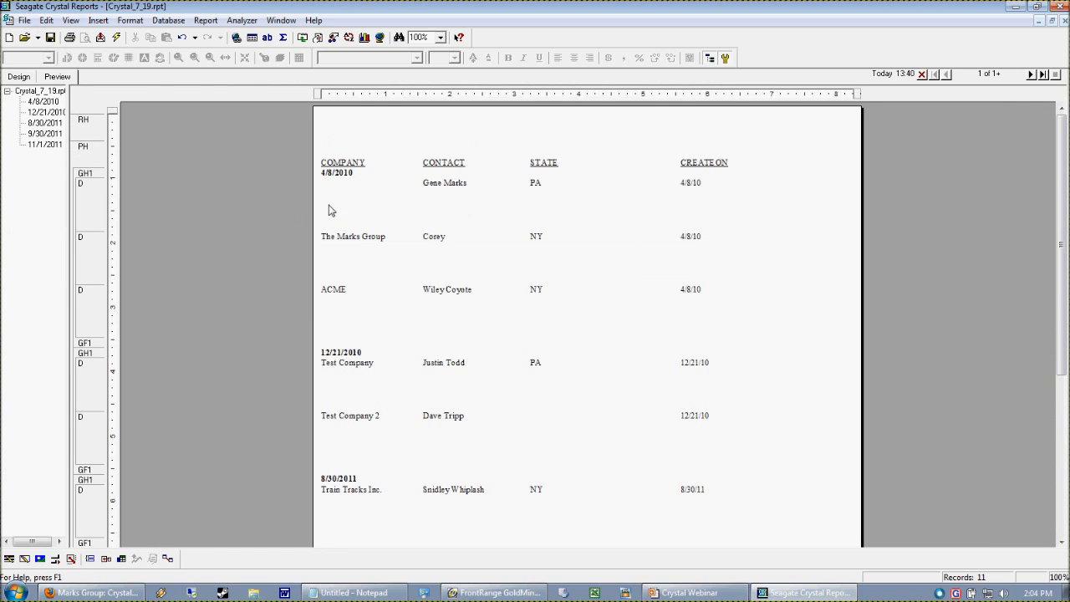
pyautogui.click(340, 178)
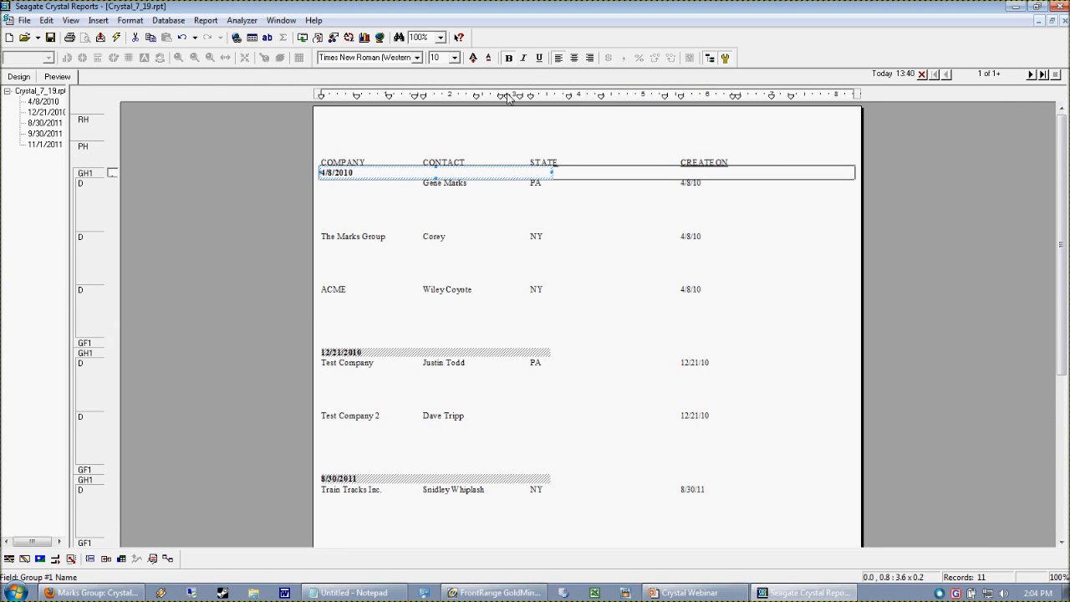
pyautogui.click(454, 58)
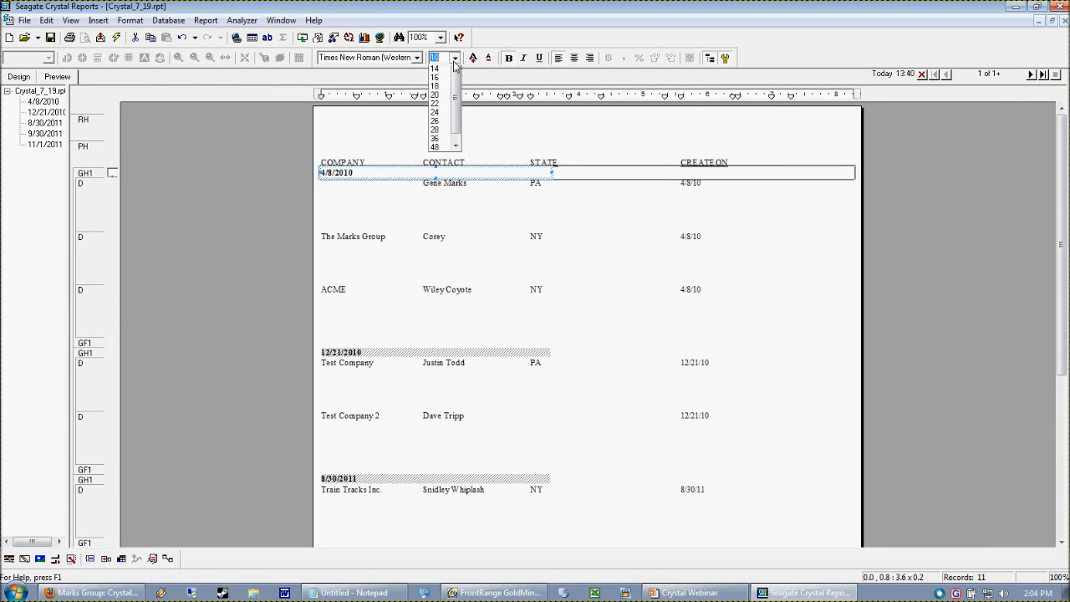
pyautogui.click(435, 69)
pyautogui.click(395, 225)
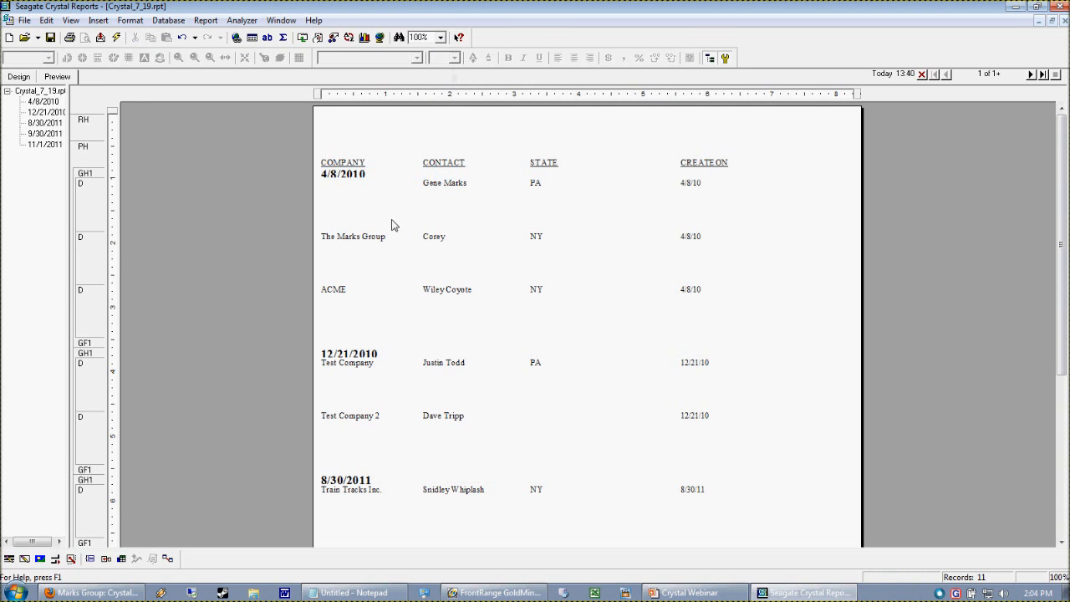
# - Enlarge the group name field's height to fit the larger text
pyautogui.click(450, 178)
pyautogui.moveTo(436, 178); pyautogui.dragTo(435, 185)
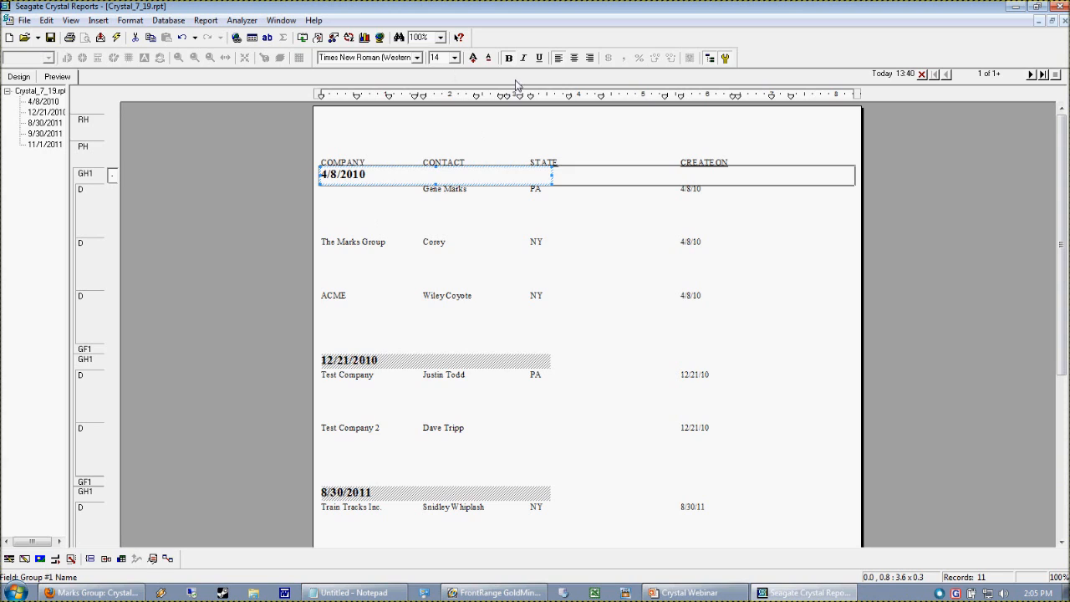
pyautogui.click(284, 216)
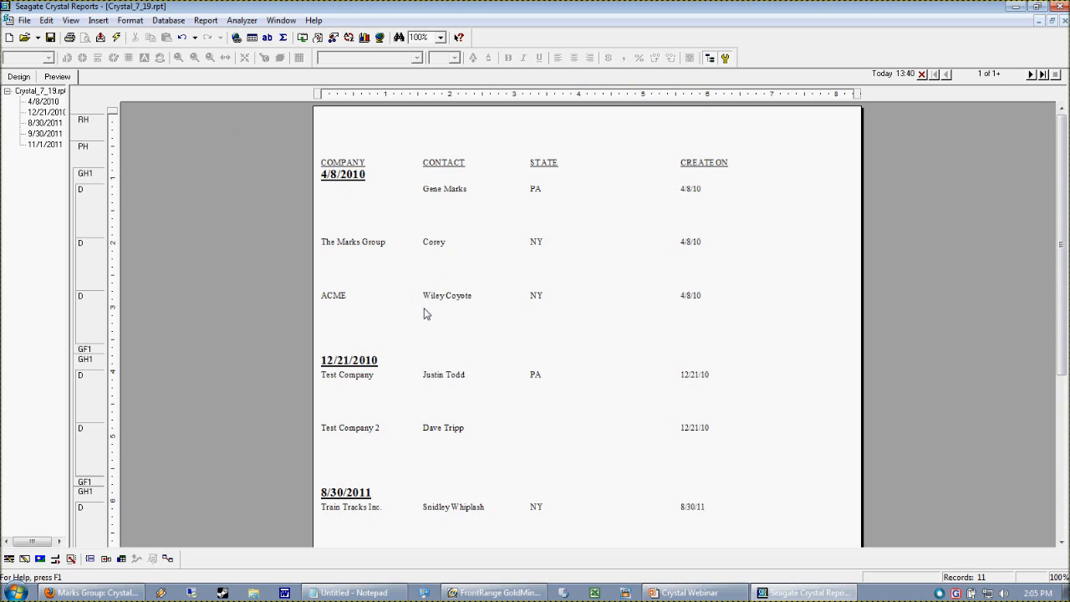
# - Browse the grouped report by scrolling and jumping between the date groups in the group tree
pyautogui.scroll(-3, 424, 314)
pyautogui.scroll(-3, 418, 331)
pyautogui.scroll(-2, 427, 378)
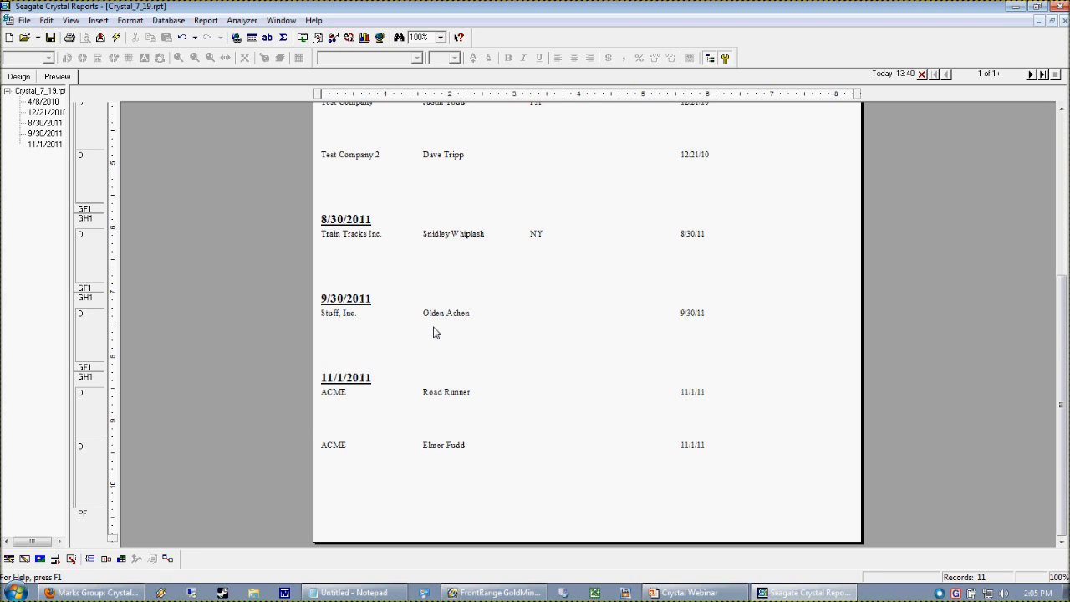
pyautogui.click(45, 132)
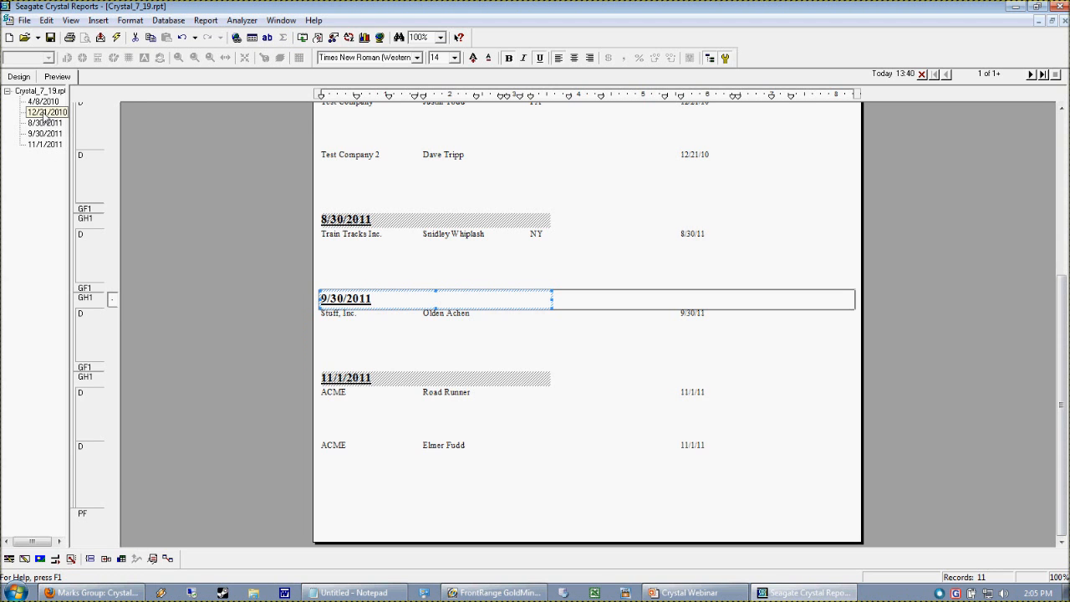
pyautogui.click(46, 113)
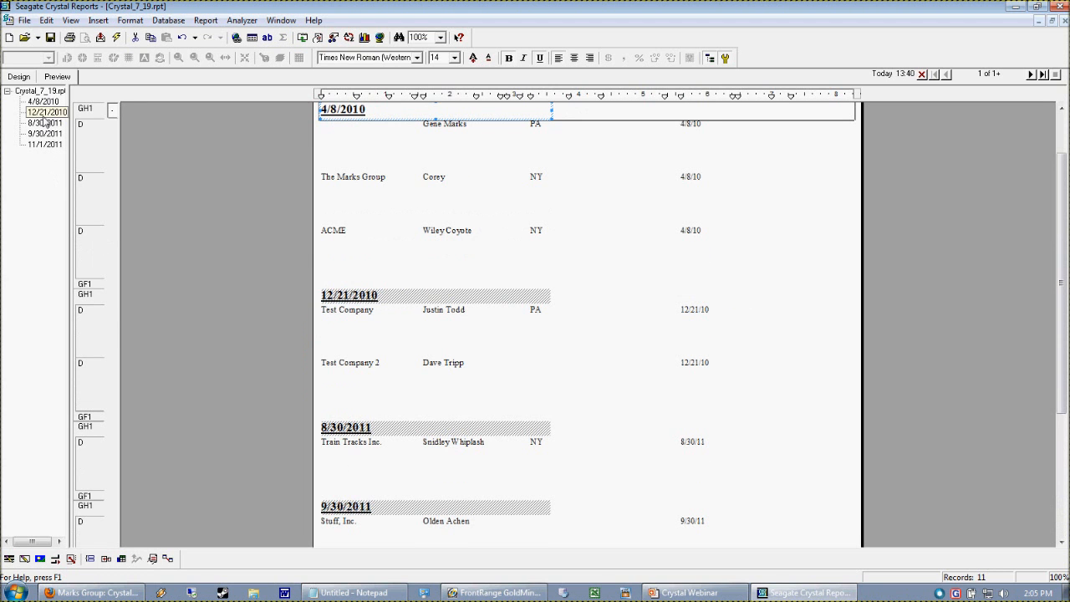
pyautogui.click(44, 122)
pyautogui.click(44, 134)
pyautogui.click(37, 145)
pyautogui.click(44, 112)
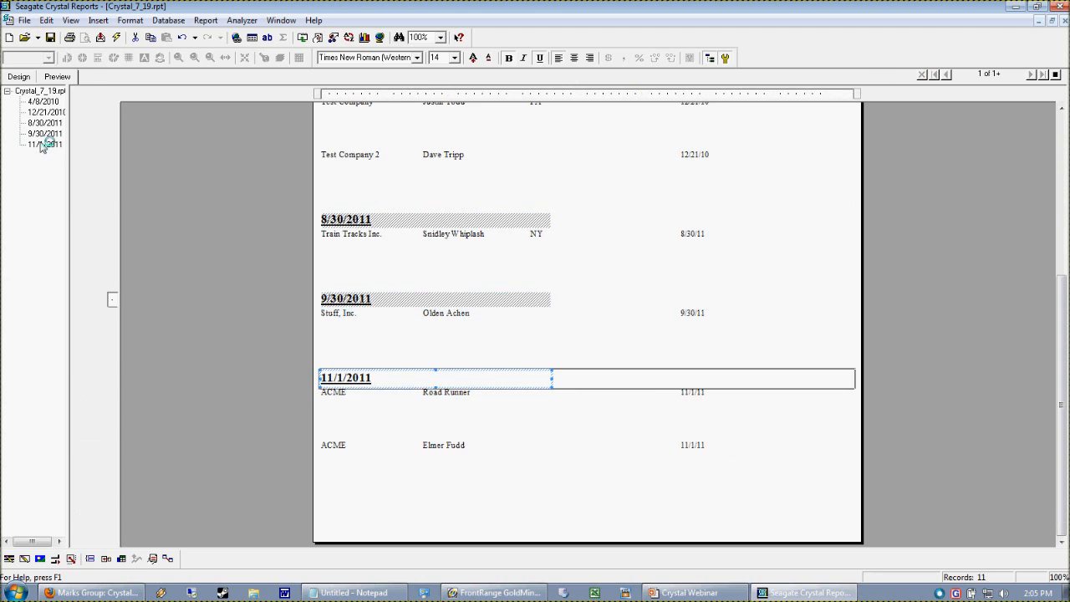
pyautogui.click(44, 103)
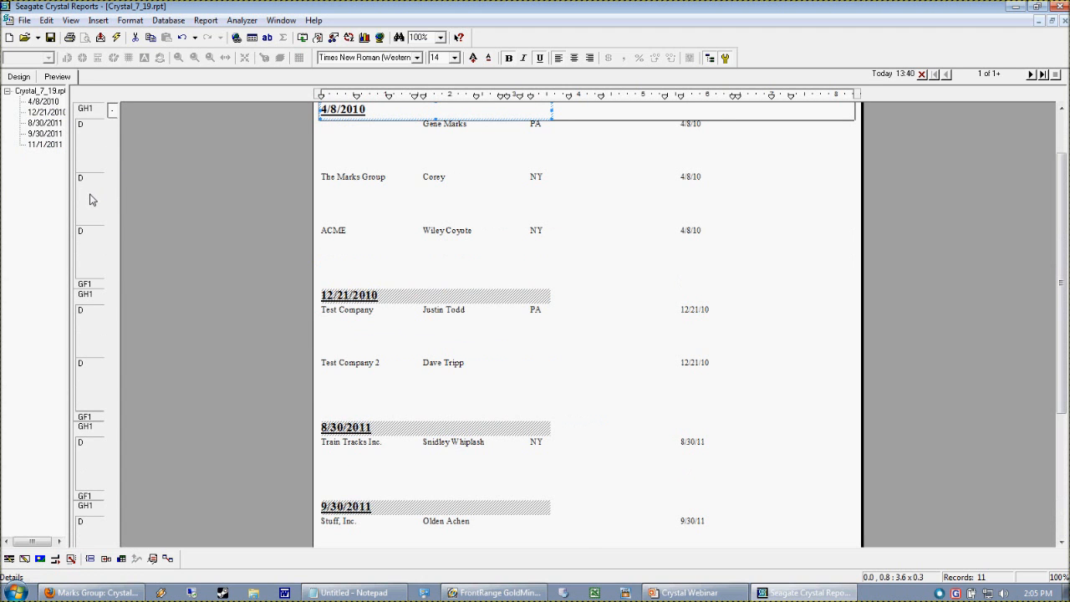
# - Drill down into the 4/8/2010 group and open its drill-down view
pyautogui.rightClick(45, 105)
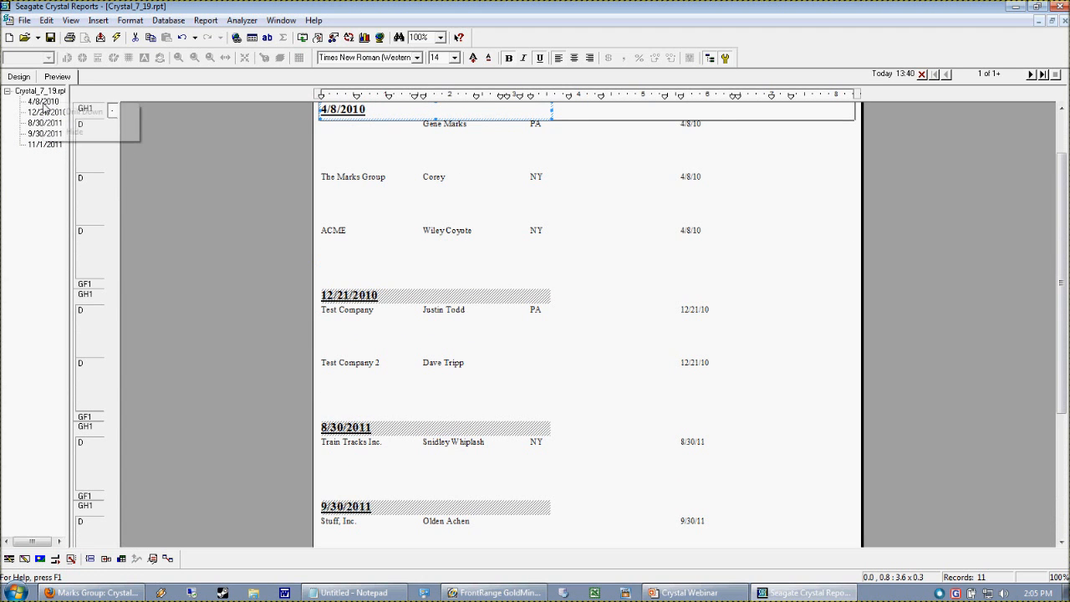
pyautogui.click(43, 104)
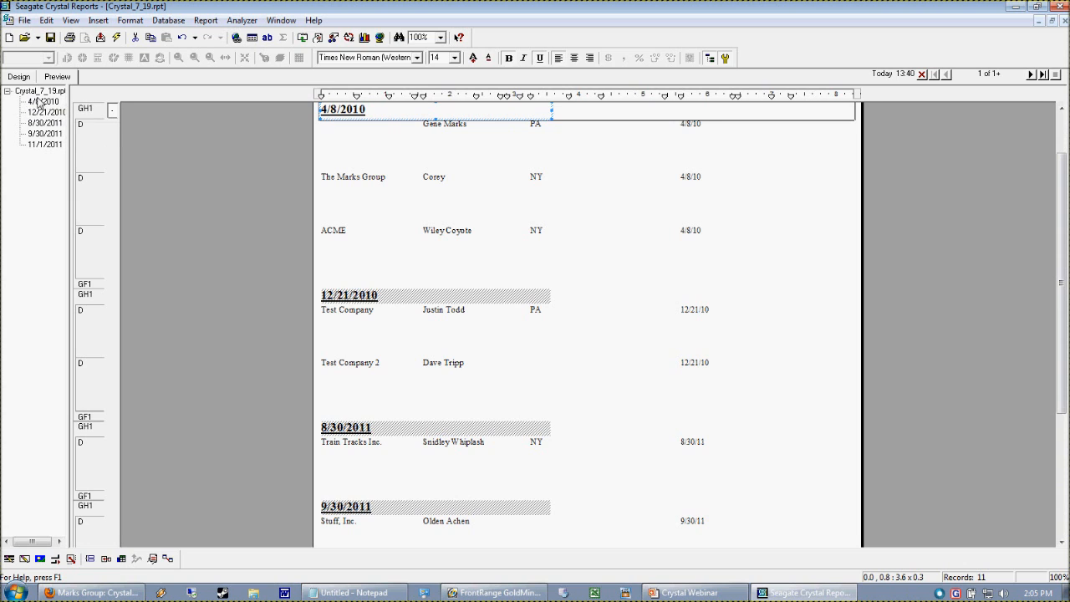
pyautogui.click(36, 111)
pyautogui.rightClick(42, 101)
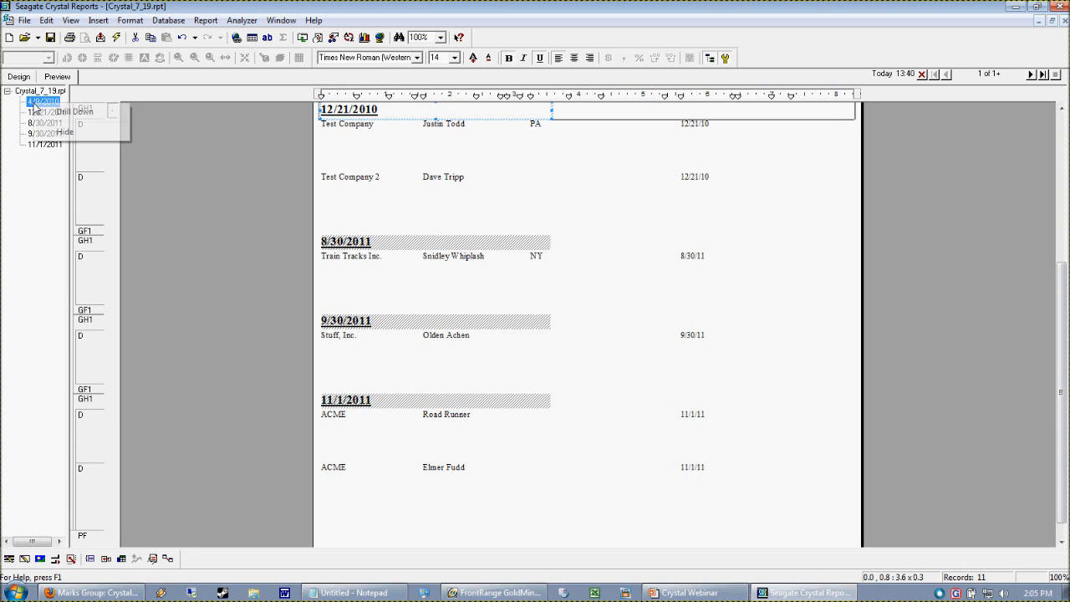
pyautogui.click(77, 108)
pyautogui.click(164, 284)
pyautogui.click(59, 77)
pyautogui.click(101, 78)
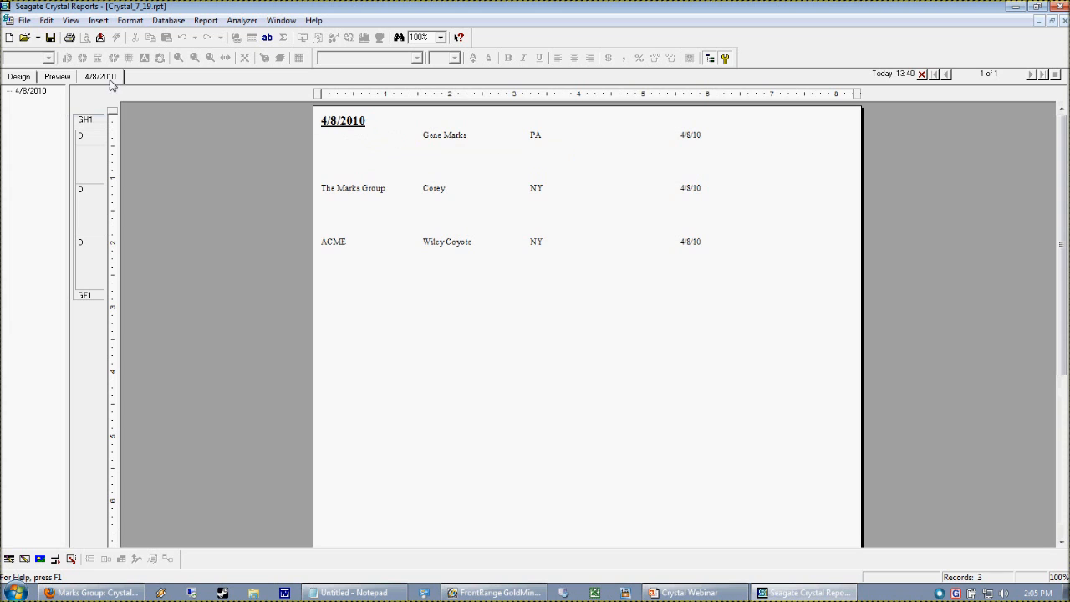
# - Drill down into the 9/30/2011 group from the main preview
pyautogui.click(57, 76)
pyautogui.rightClick(37, 133)
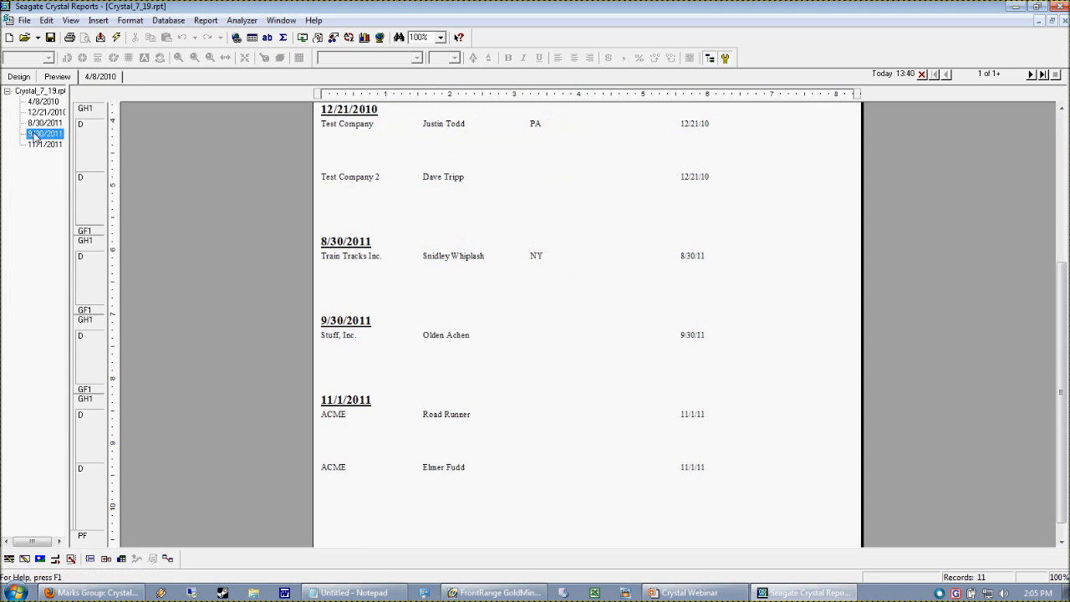
pyautogui.click(73, 141)
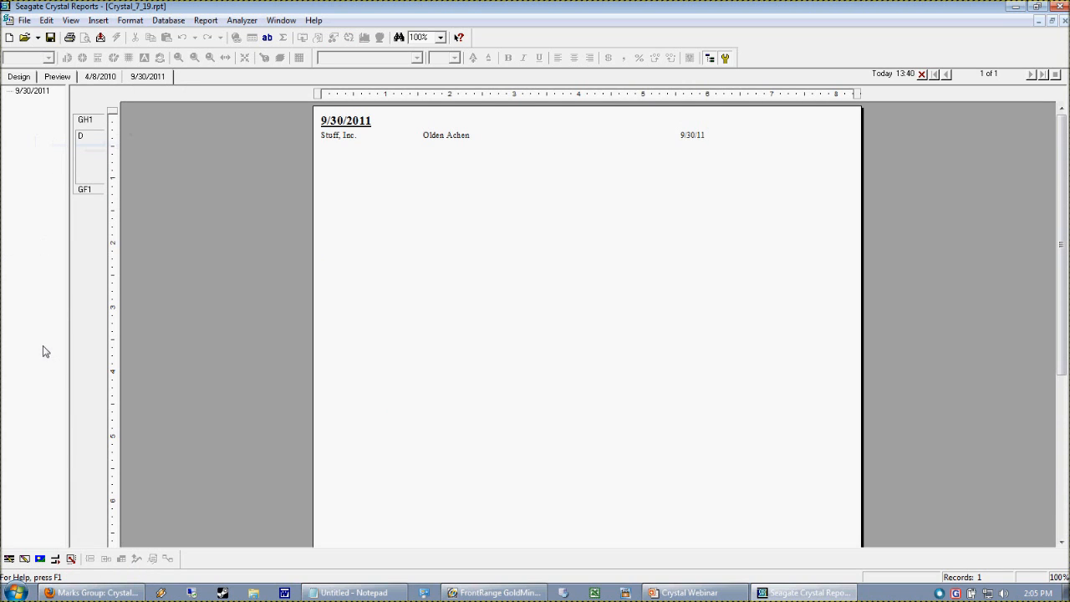
# - Switch between the 4/8/2010 and 9/30/2011 drill-down views
pyautogui.click(92, 77)
pyautogui.click(146, 78)
pyautogui.click(91, 78)
pyautogui.click(150, 78)
pyautogui.click(120, 78)
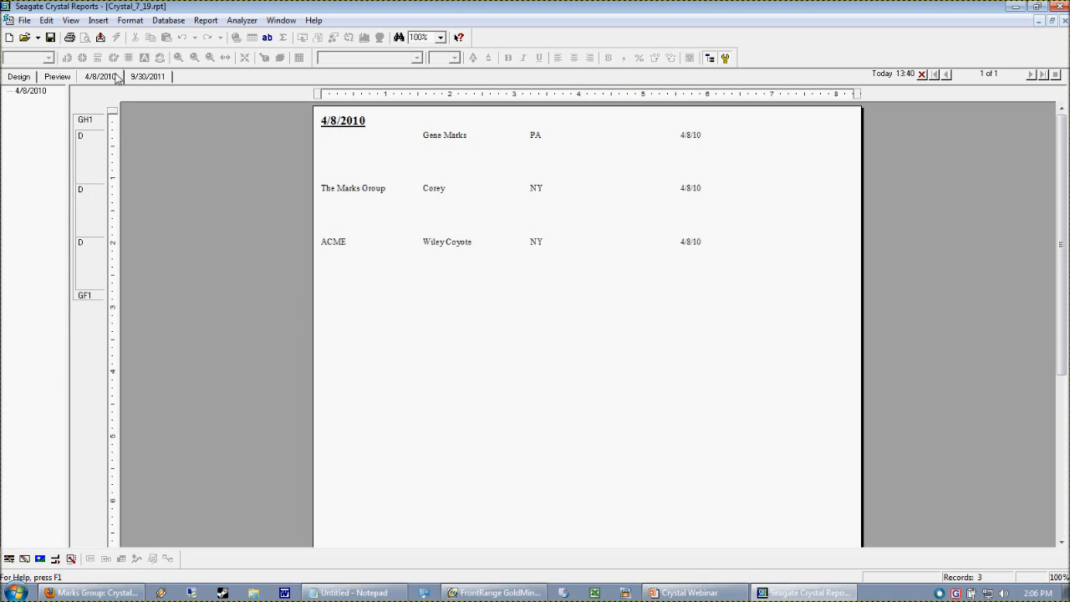
pyautogui.click(25, 20)
pyautogui.moveTo(47, 158)
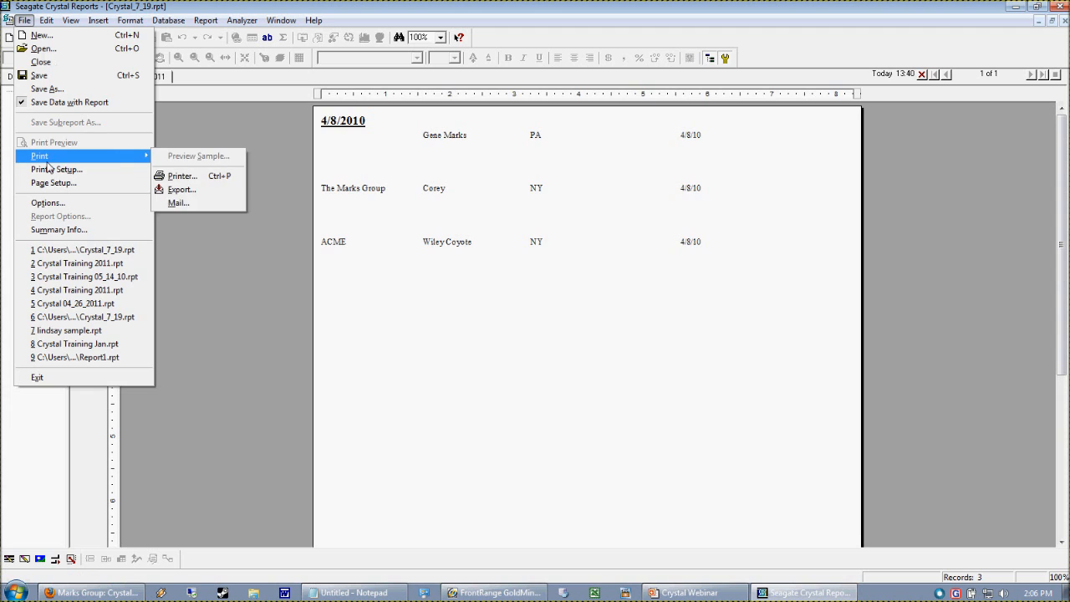
pyautogui.click(426, 325)
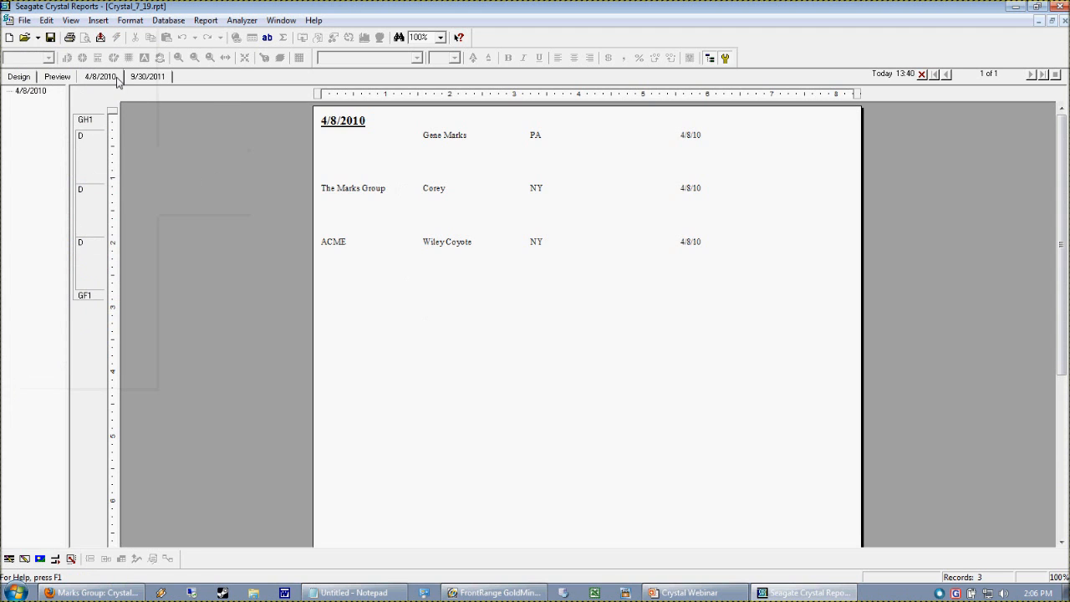
# - Return to the main preview and inspect the group header fields
pyautogui.click(159, 81)
pyautogui.click(105, 78)
pyautogui.click(156, 80)
pyautogui.click(70, 79)
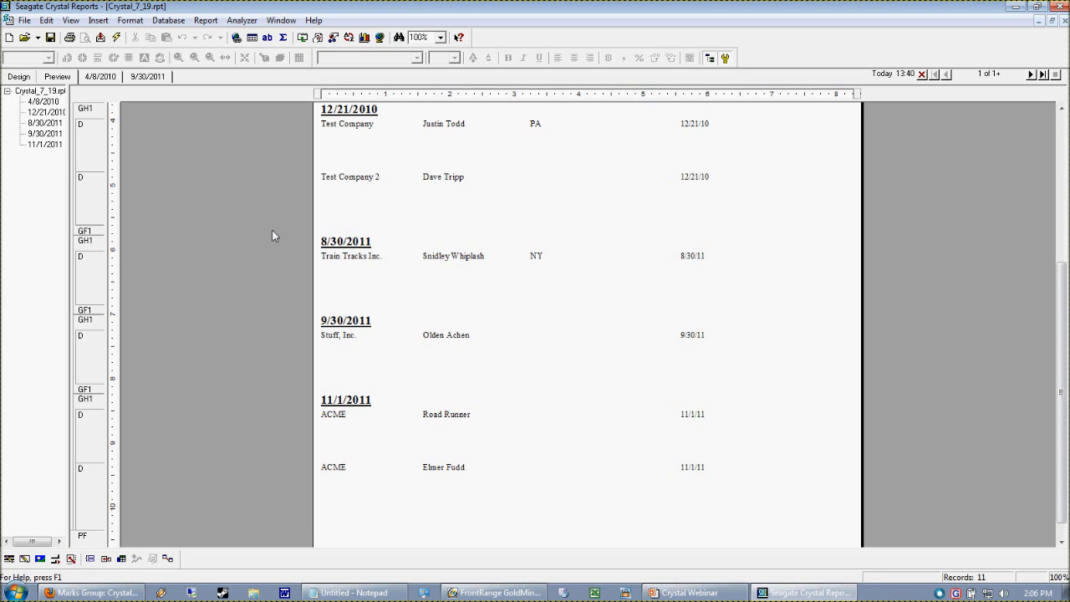
pyautogui.click(359, 254)
pyautogui.click(366, 117)
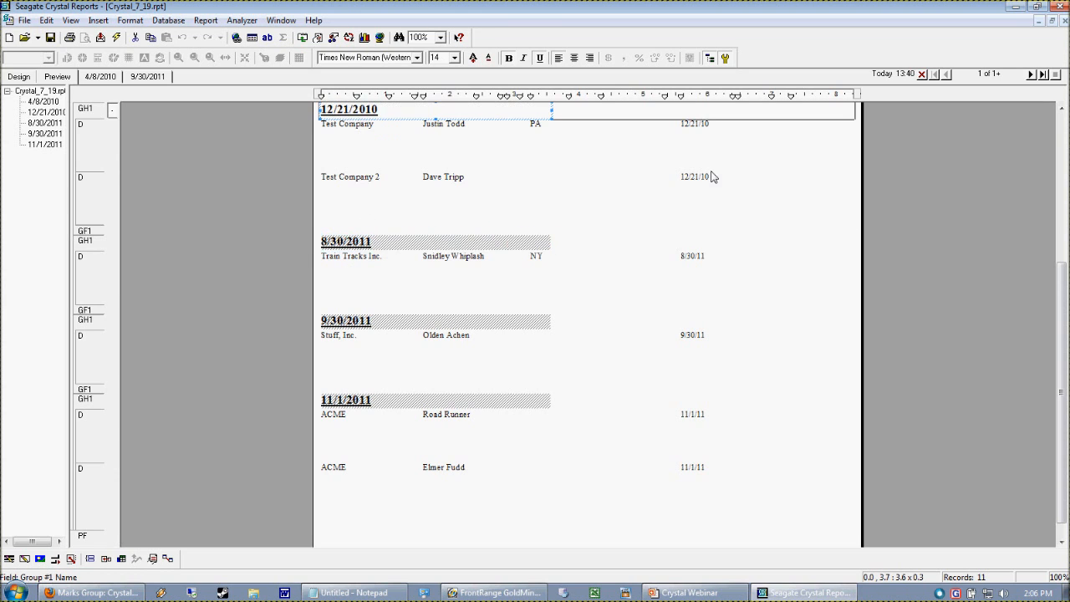
# - Select the creation date fields in the detail rows of the preview
pyautogui.click(694, 124)
pyautogui.click(695, 176)
pyautogui.click(695, 255)
pyautogui.click(332, 289)
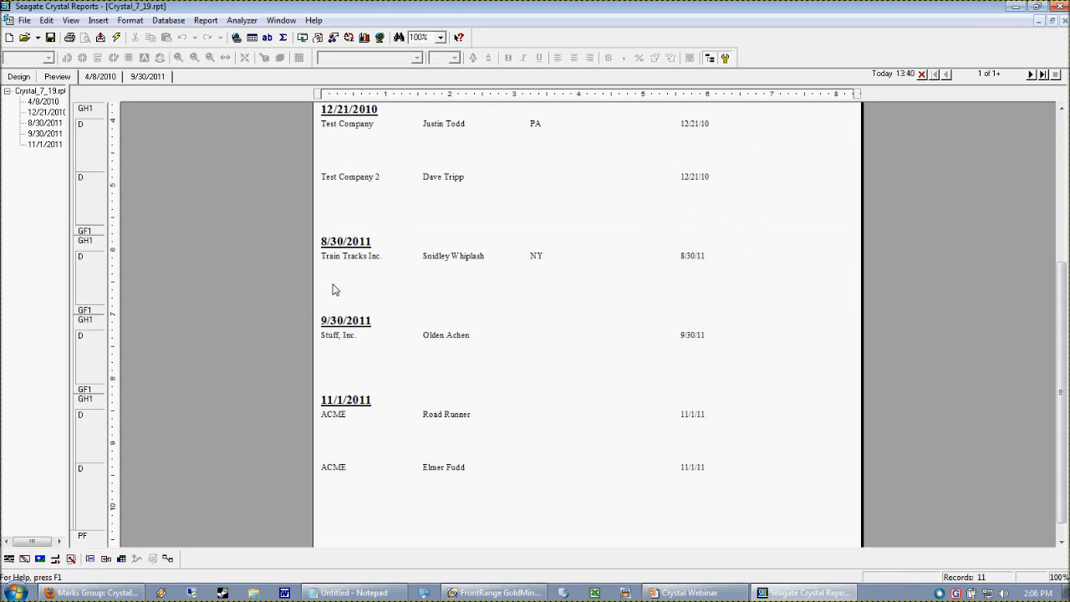
# - In the design view, create a new formula field named frmCreationYear
pyautogui.click(18, 76)
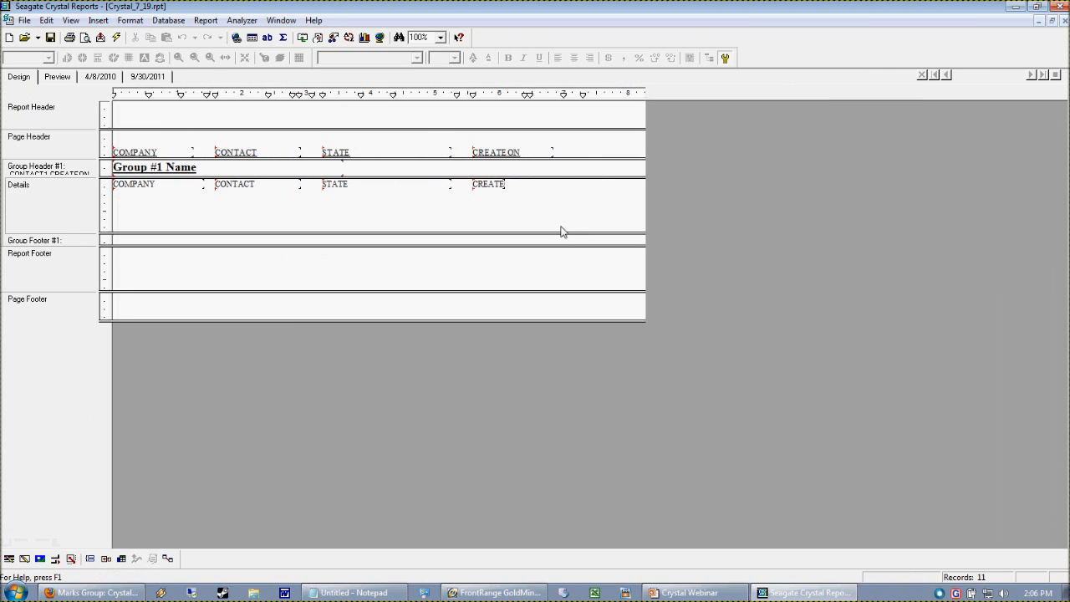
pyautogui.click(98, 20)
pyautogui.click(107, 64)
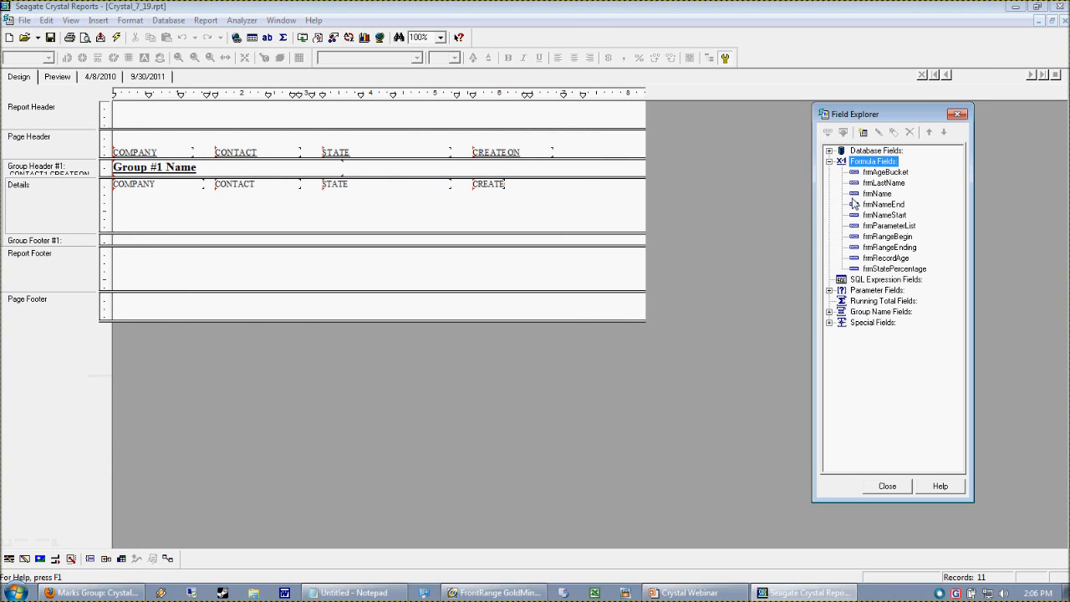
pyautogui.rightClick(871, 167)
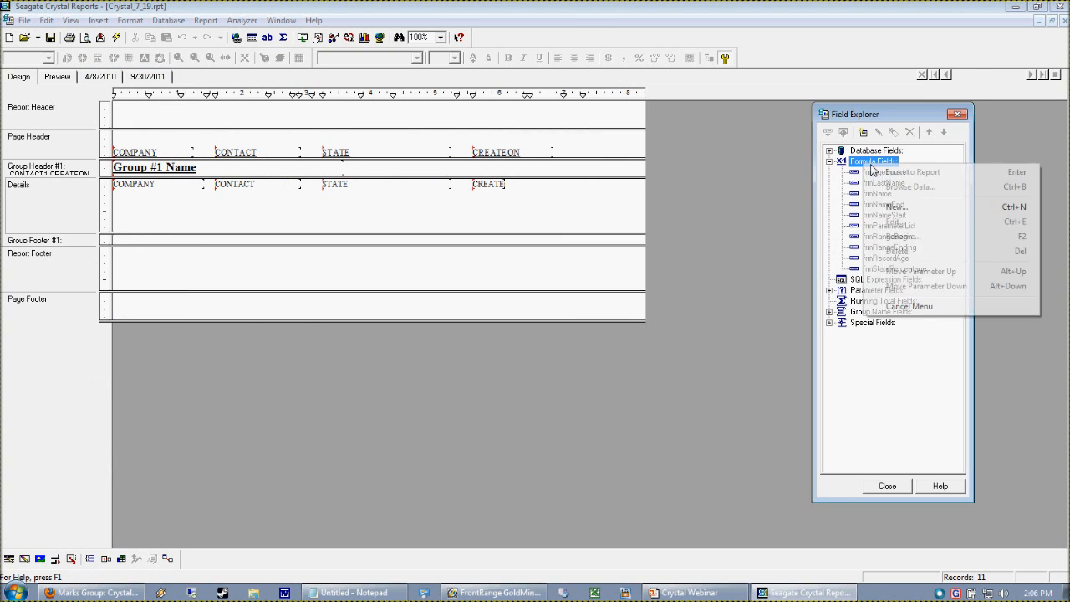
pyautogui.click(894, 207)
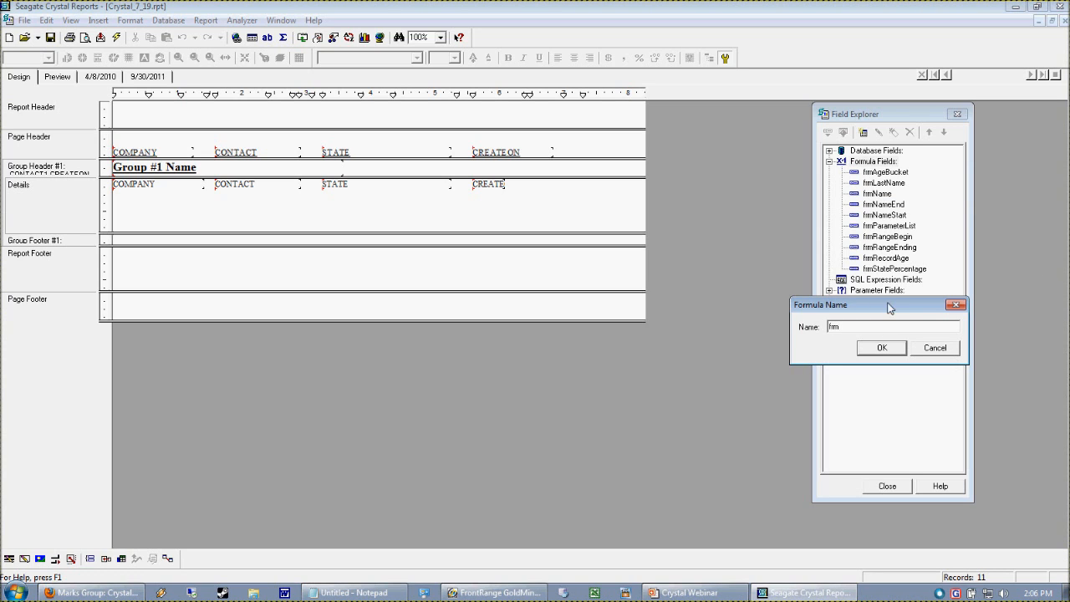
pyautogui.moveTo(880, 305); pyautogui.dragTo(891, 383)
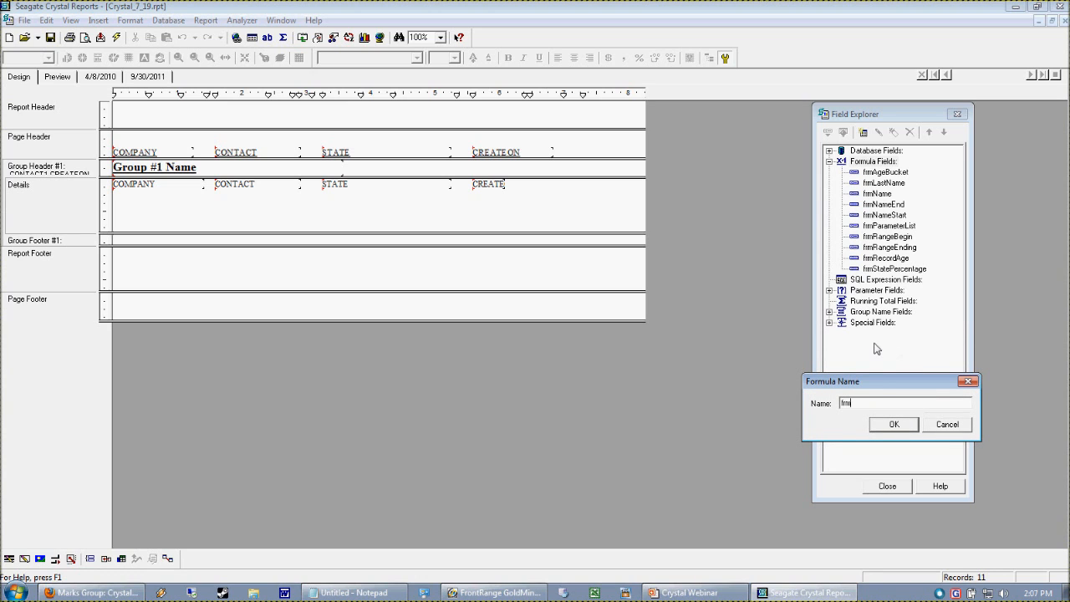
pyautogui.moveTo(875, 386); pyautogui.dragTo(874, 337)
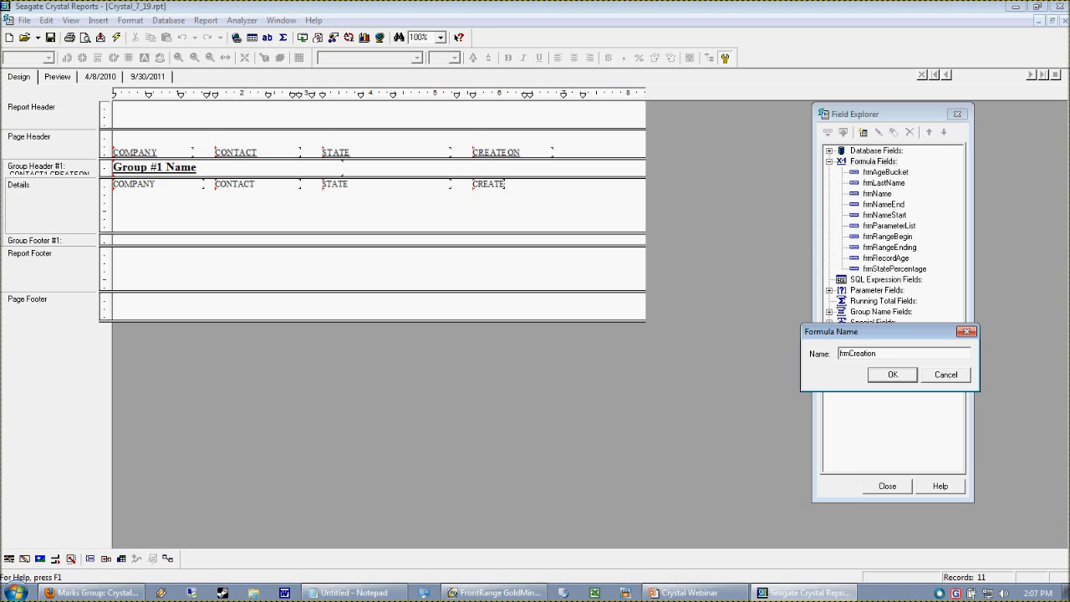
pyautogui.click(887, 378)
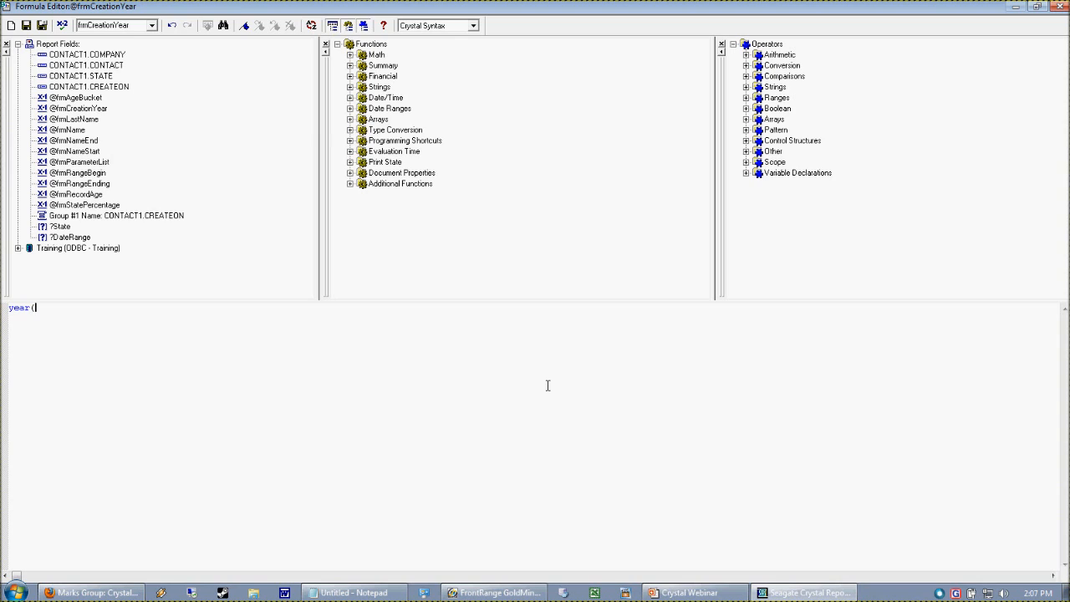
# - Write the formula year({CONTACT1.CREATEON}) by inserting the CREATEON report field
pyautogui.doubleClick(108, 88)
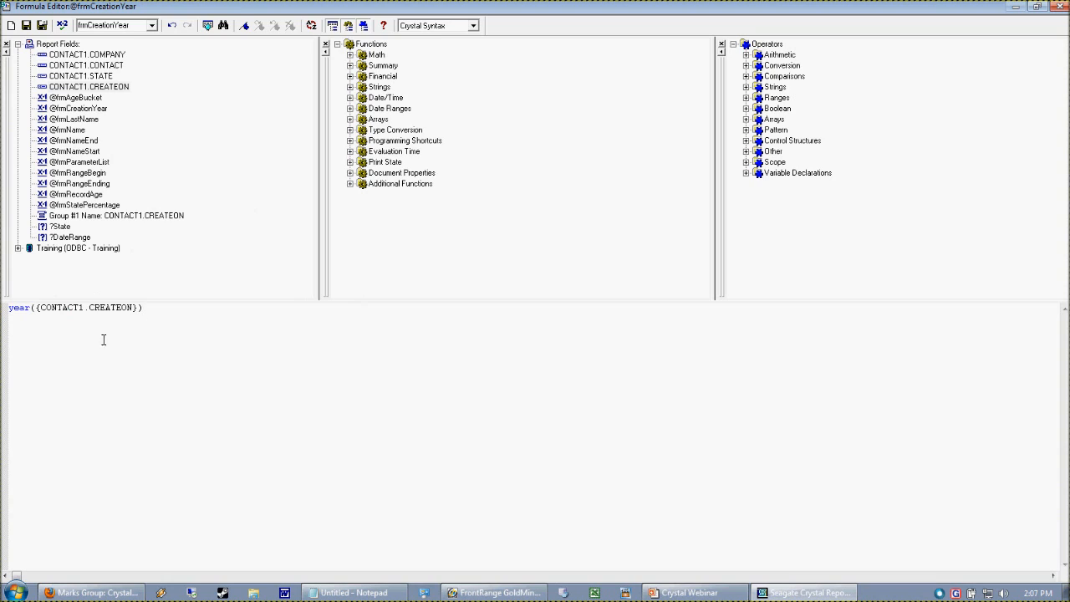
pyautogui.moveTo(152, 317); pyautogui.dragTo(16, 318)
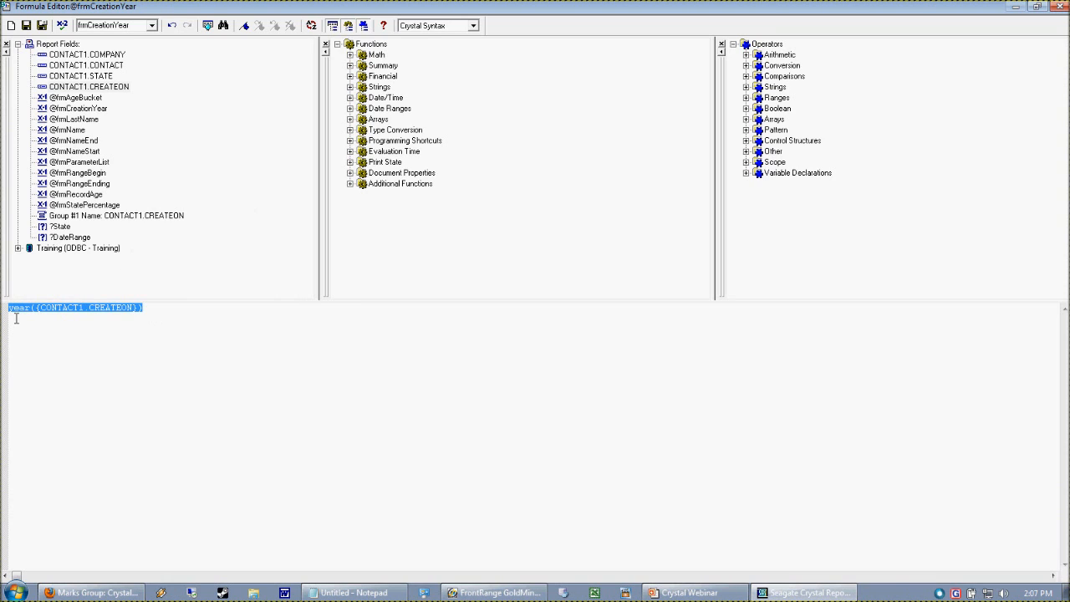
pyautogui.press('Delete')
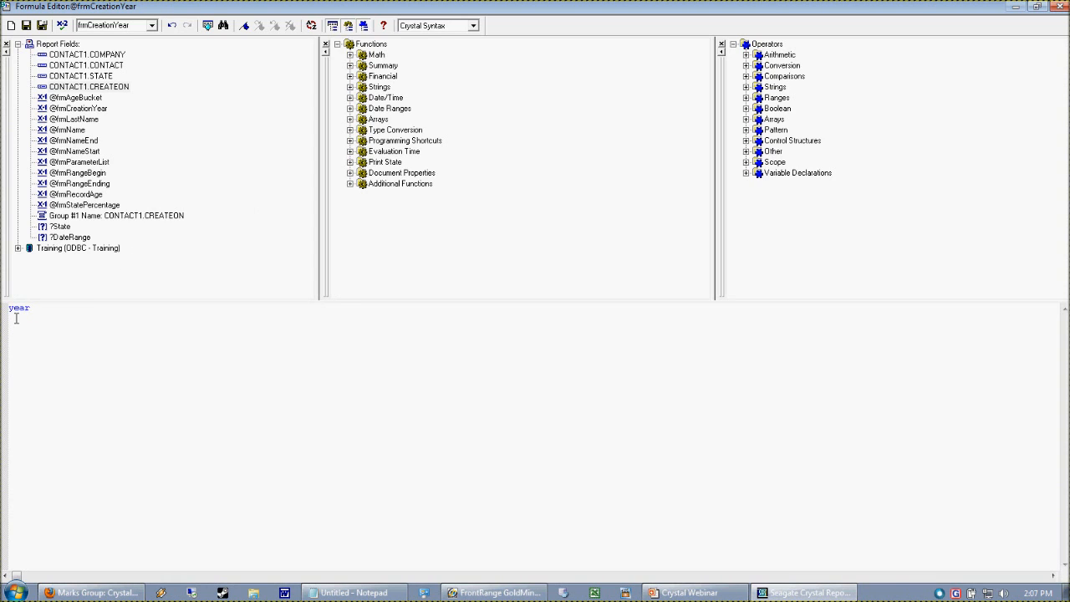
pyautogui.doubleClick(116, 88)
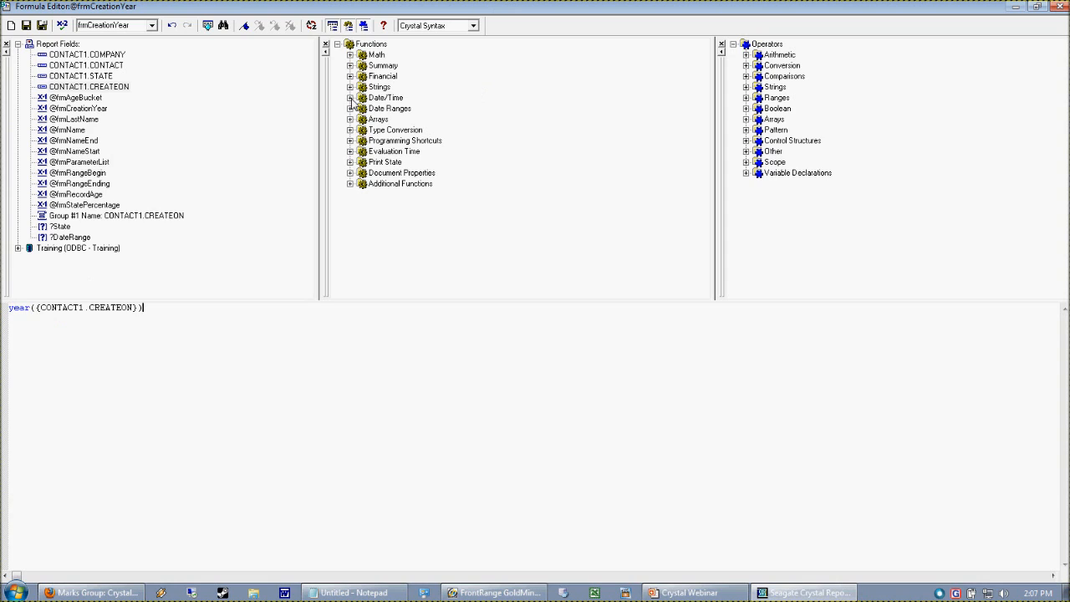
# - Browse the Date/Time functions available in the formula editor
pyautogui.click(357, 45)
pyautogui.click(351, 98)
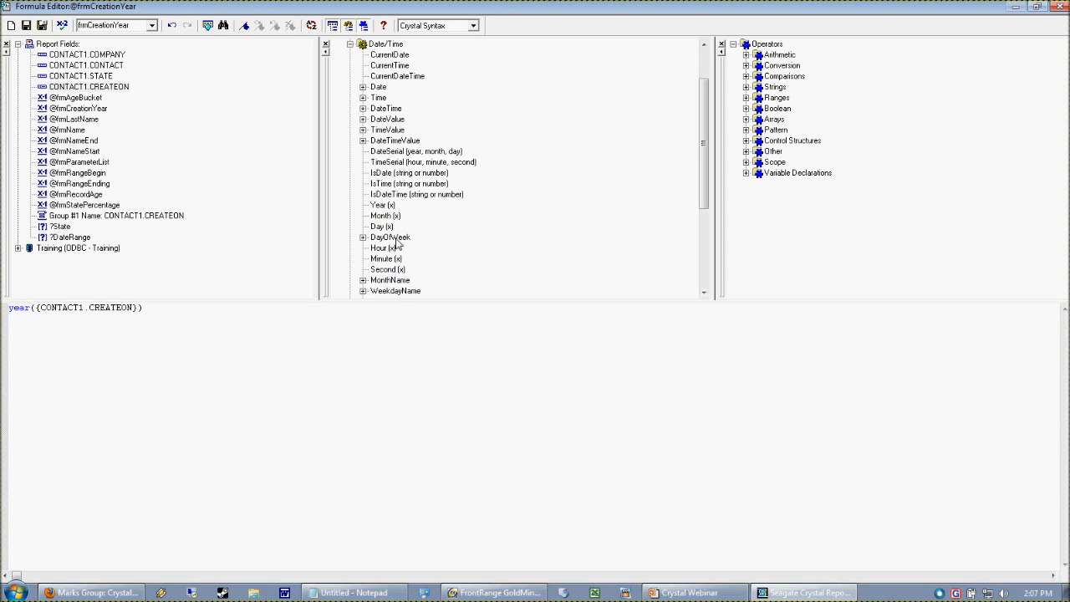
pyautogui.click(374, 194)
pyautogui.click(375, 205)
pyautogui.click(391, 217)
# - Save and close the frmCreationYear formula
pyautogui.click(151, 384)
pyautogui.moveTo(170, 321); pyautogui.dragTo(3, 306)
pyautogui.moveTo(129, 355); pyautogui.dragTo(124, 352)
pyautogui.moveTo(91, 321); pyautogui.dragTo(143, 325)
pyautogui.click(144, 327)
pyautogui.click(43, 25)
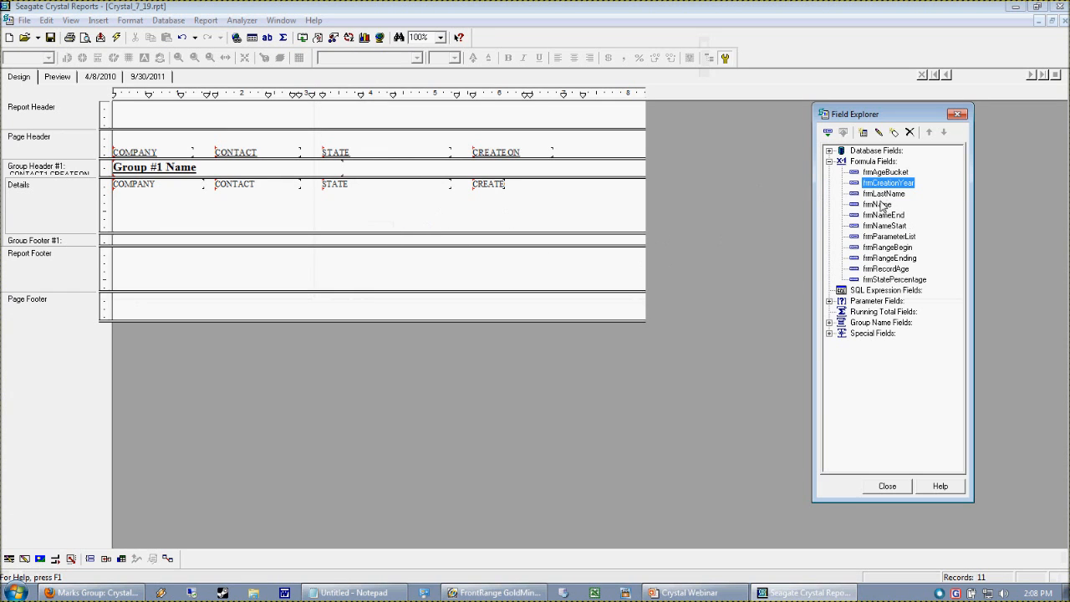
# - Place the frmCreationYear formula at the end of the Details section and preview the report
pyautogui.moveTo(877, 184); pyautogui.dragTo(565, 193)
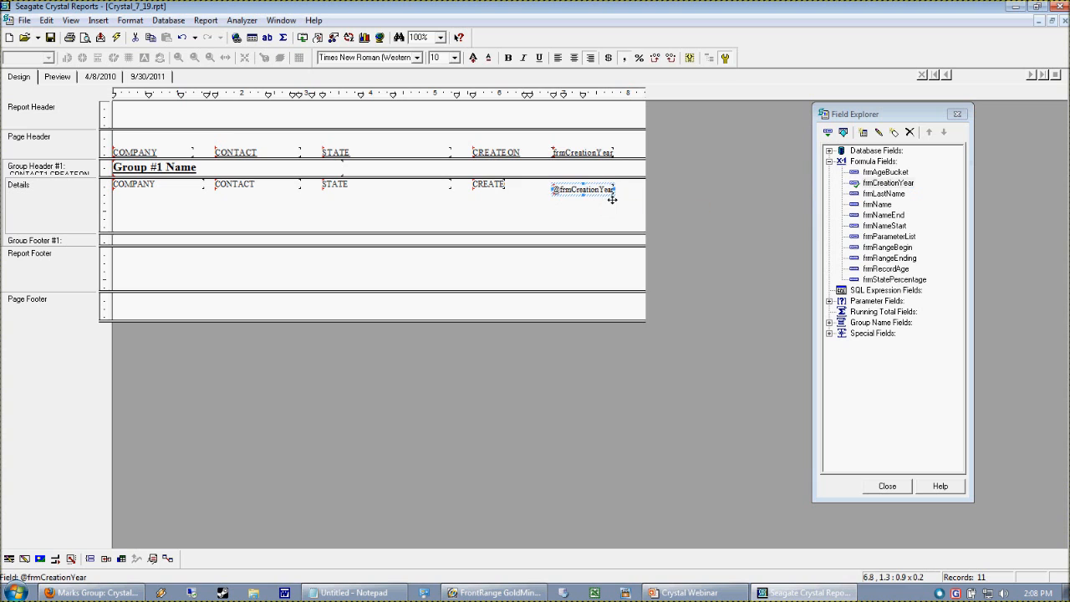
pyautogui.click(58, 76)
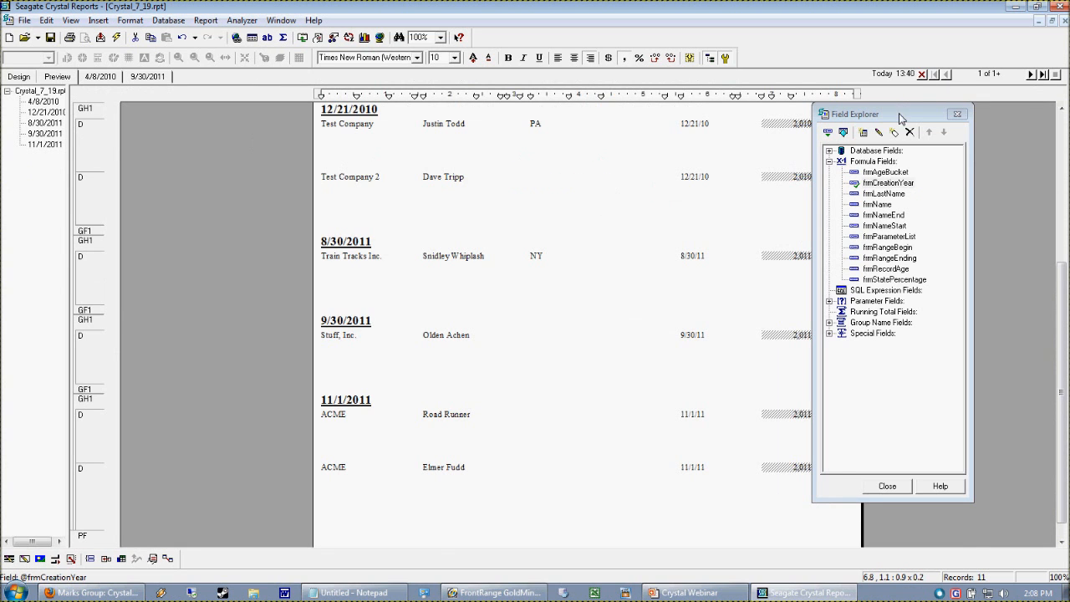
pyautogui.moveTo(900, 117); pyautogui.dragTo(951, 121)
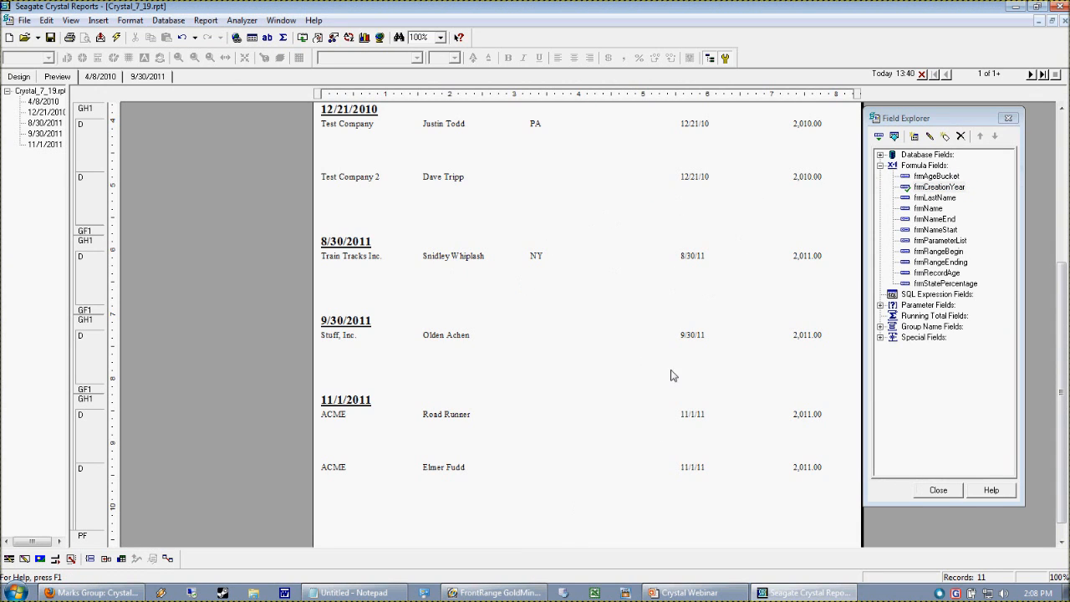
# - Open the year field's formula for editing and close the editor again
pyautogui.rightClick(804, 259)
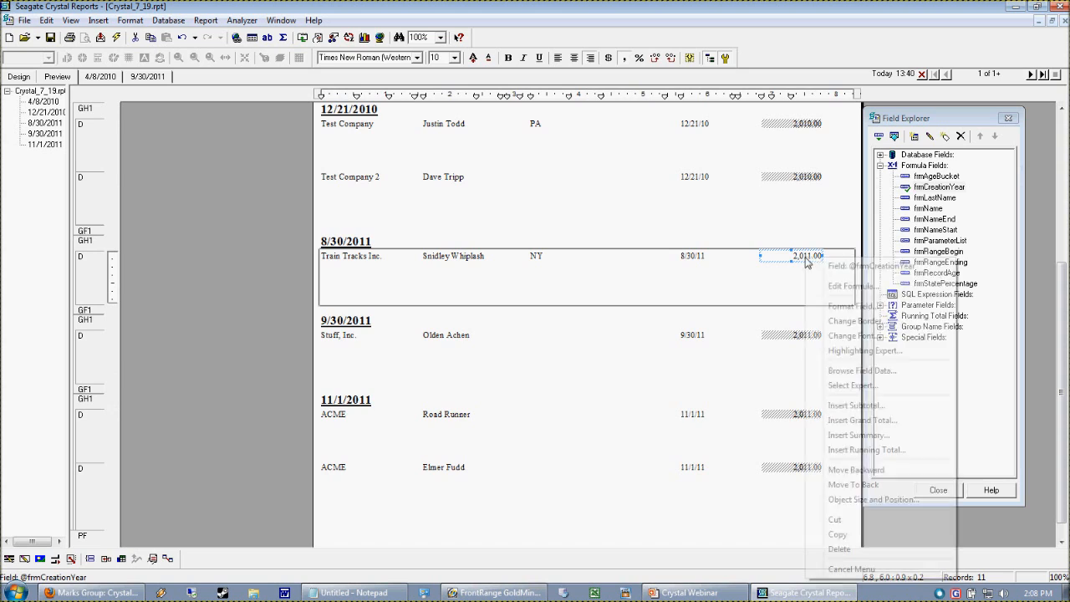
pyautogui.click(749, 290)
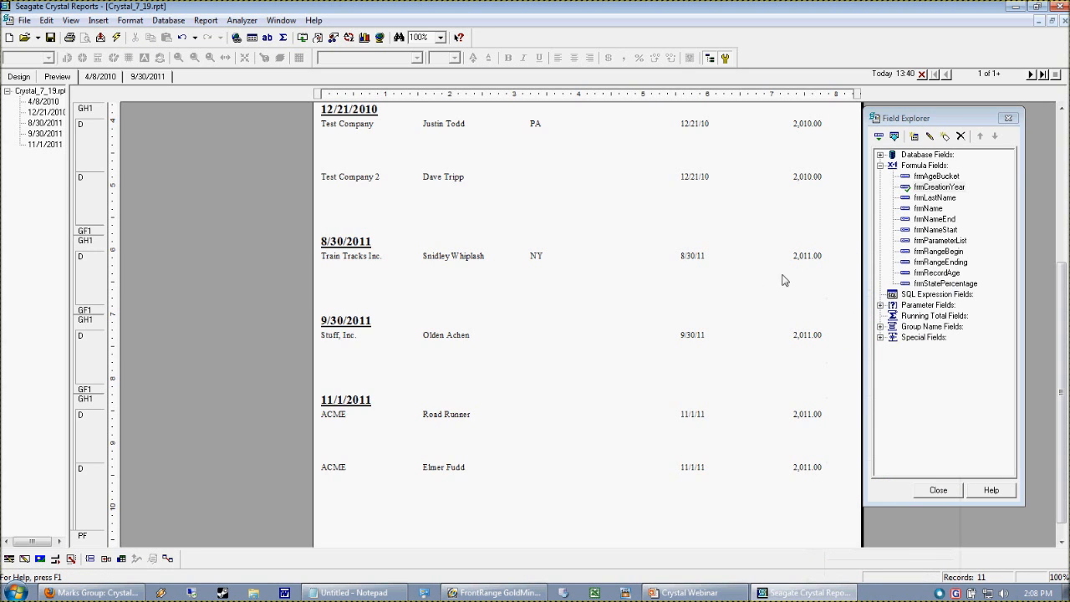
pyautogui.rightClick(804, 259)
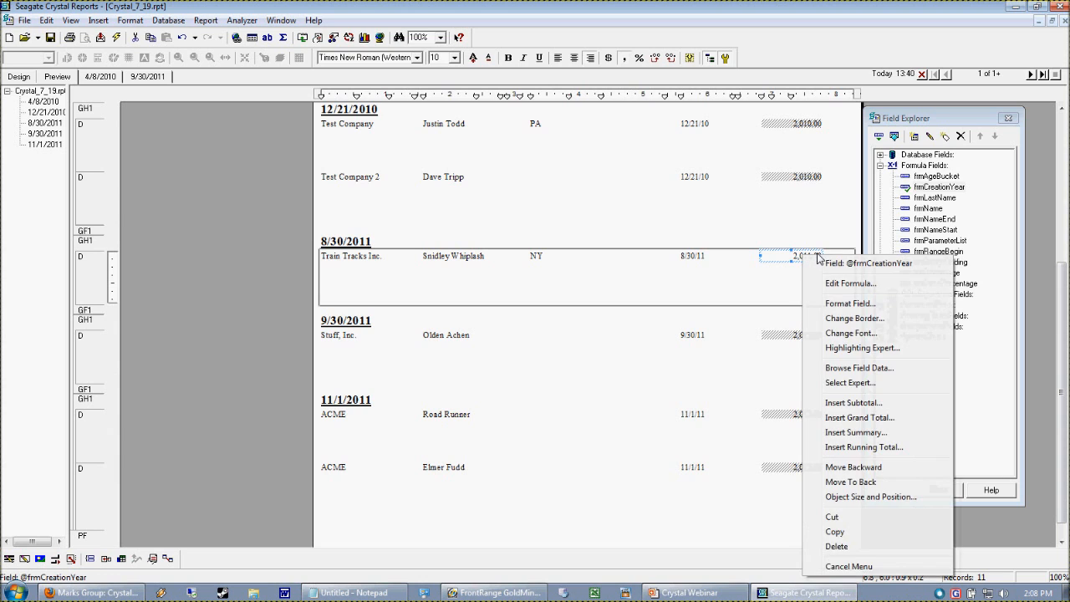
pyautogui.click(890, 286)
pyautogui.click(1059, 7)
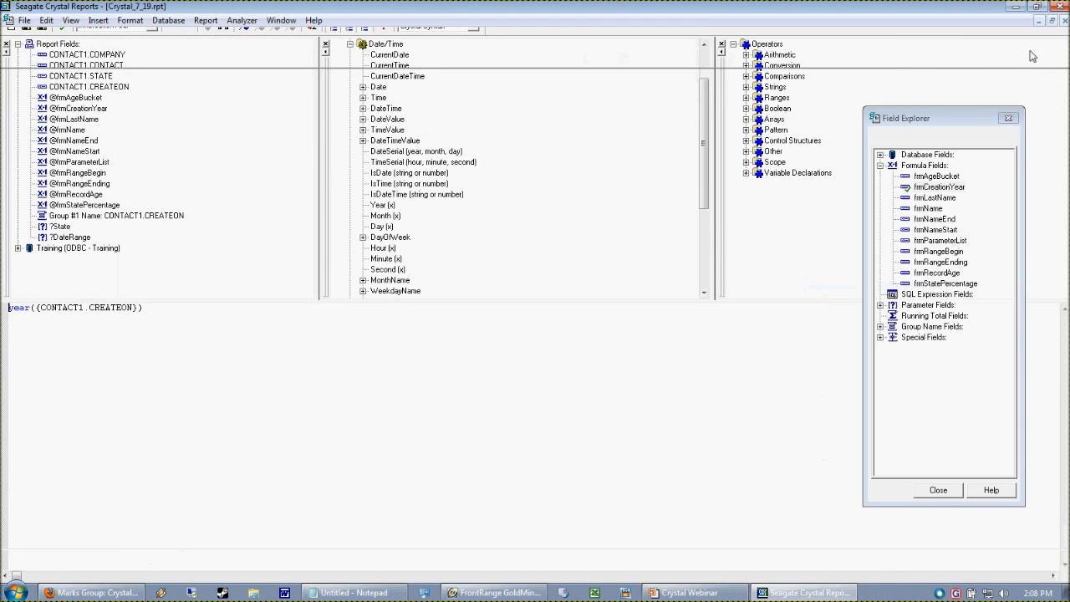
# - Format the year field with the (1123) number style so it shows no separator or decimals
pyautogui.rightClick(804, 257)
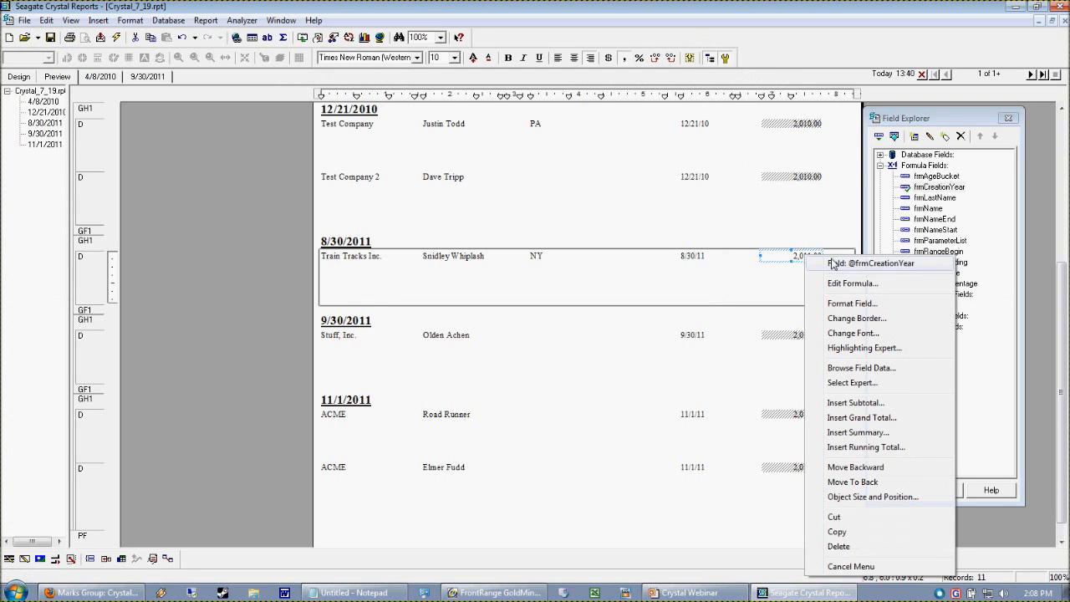
pyautogui.click(852, 302)
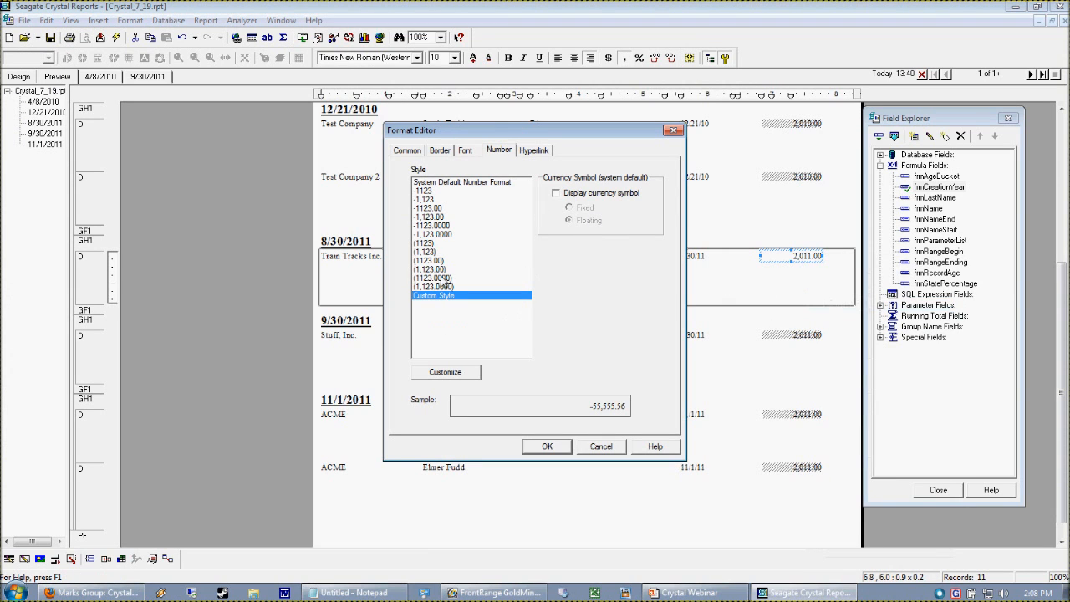
pyautogui.click(433, 252)
pyautogui.click(433, 243)
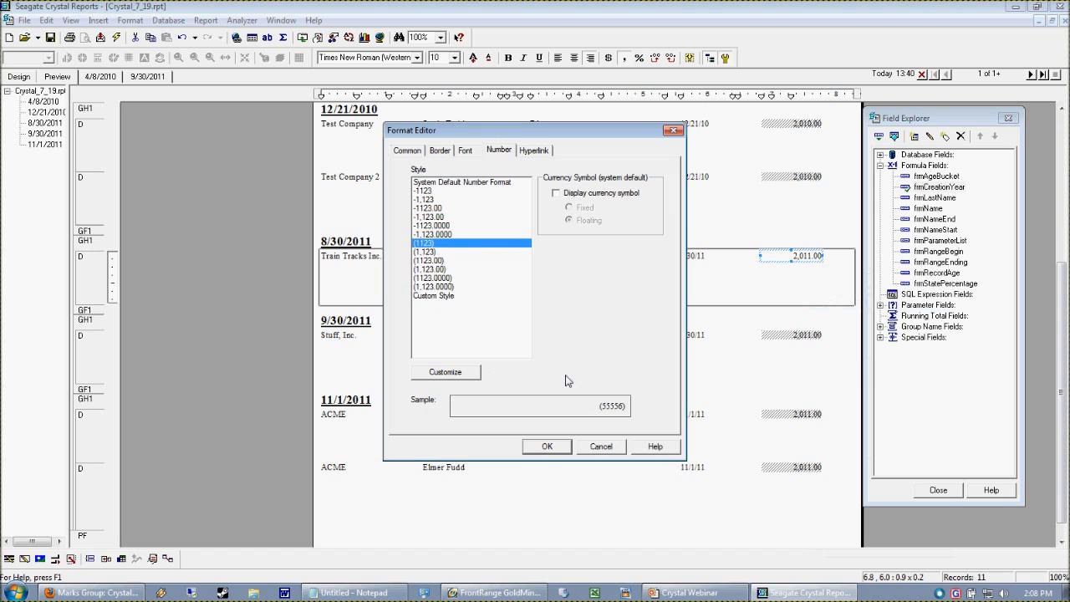
pyautogui.click(549, 447)
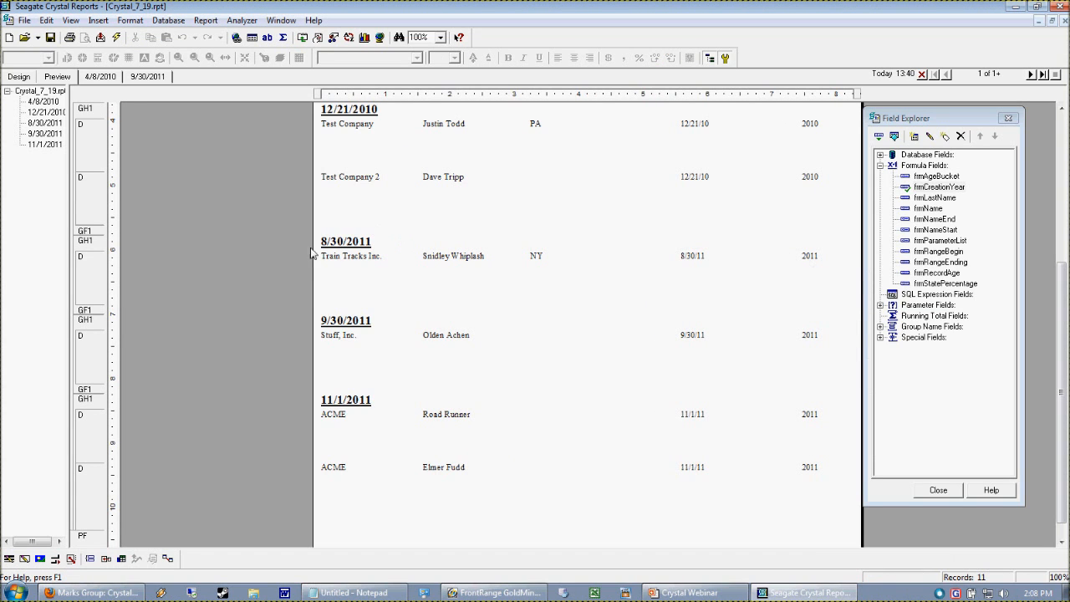
# - In the design view, delete the CREATEON group, accepting that drill-down tabs will close
pyautogui.click(18, 76)
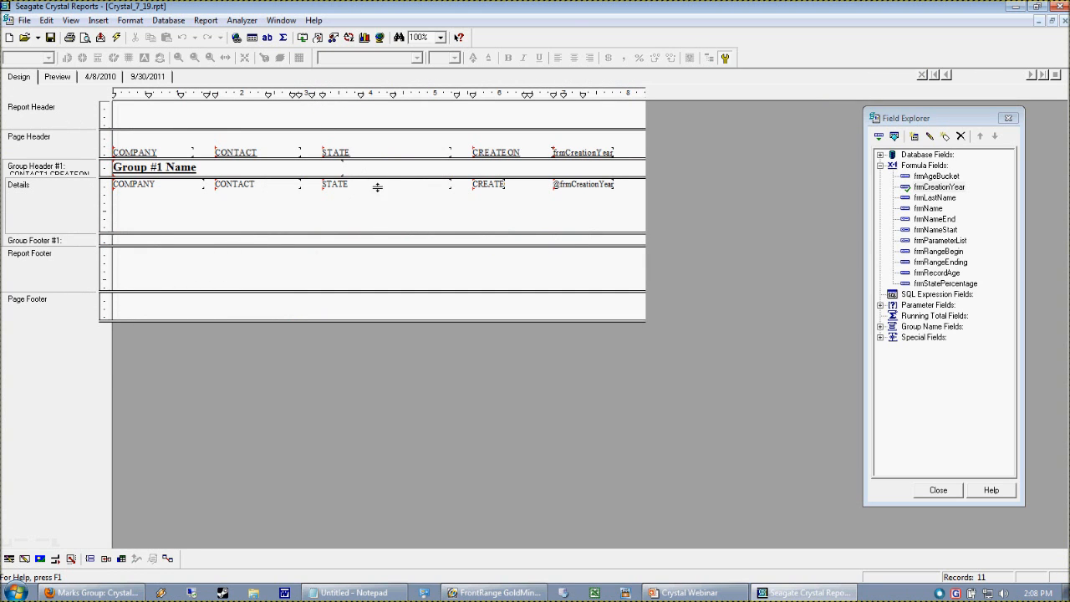
pyautogui.moveTo(376, 186); pyautogui.dragTo(376, 243)
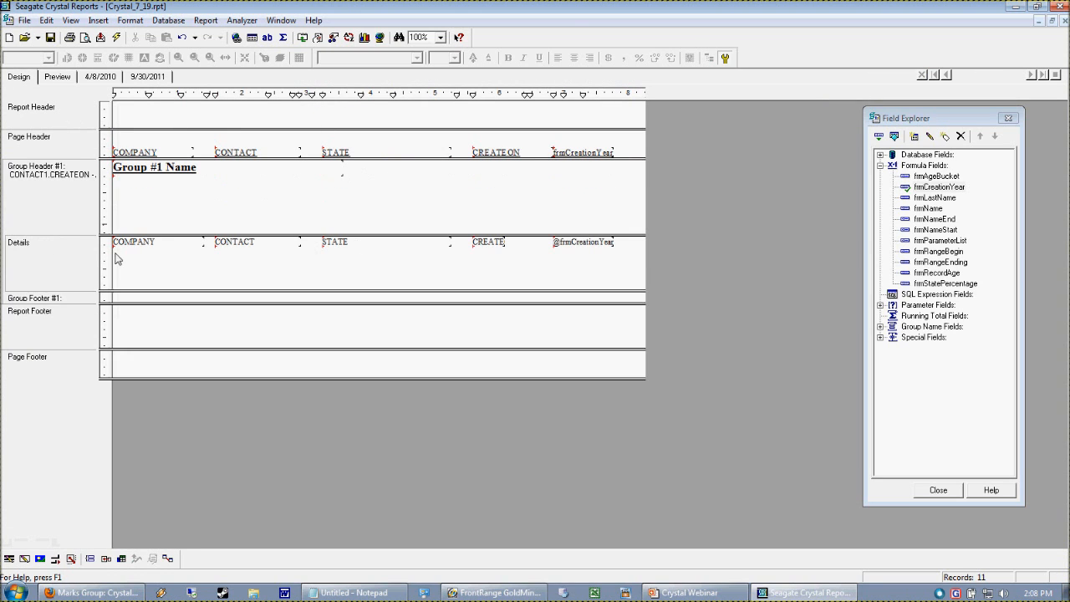
pyautogui.rightClick(57, 185)
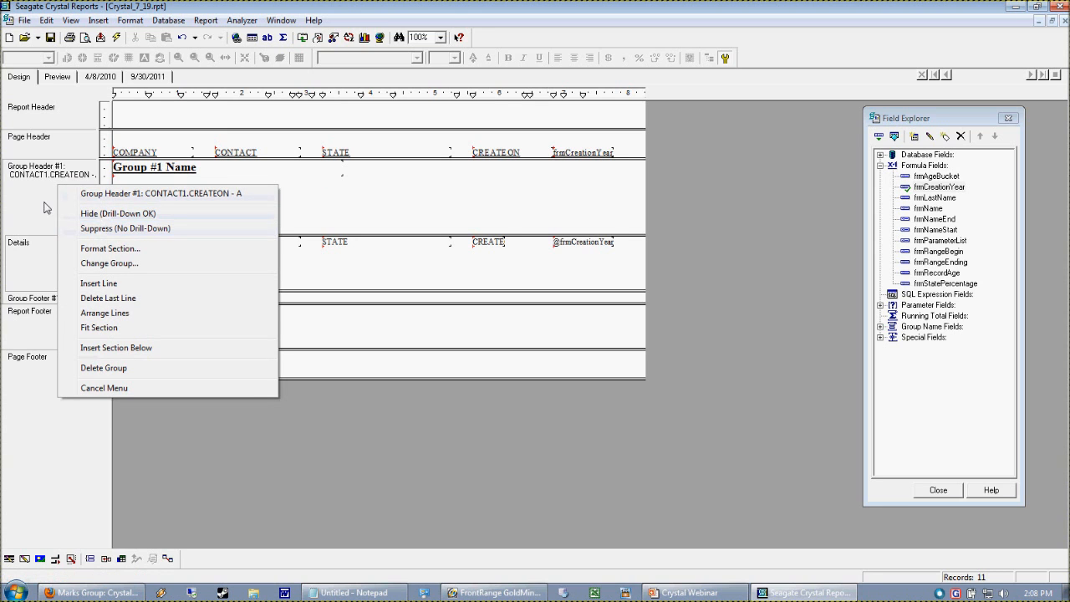
pyautogui.rightClick(33, 175)
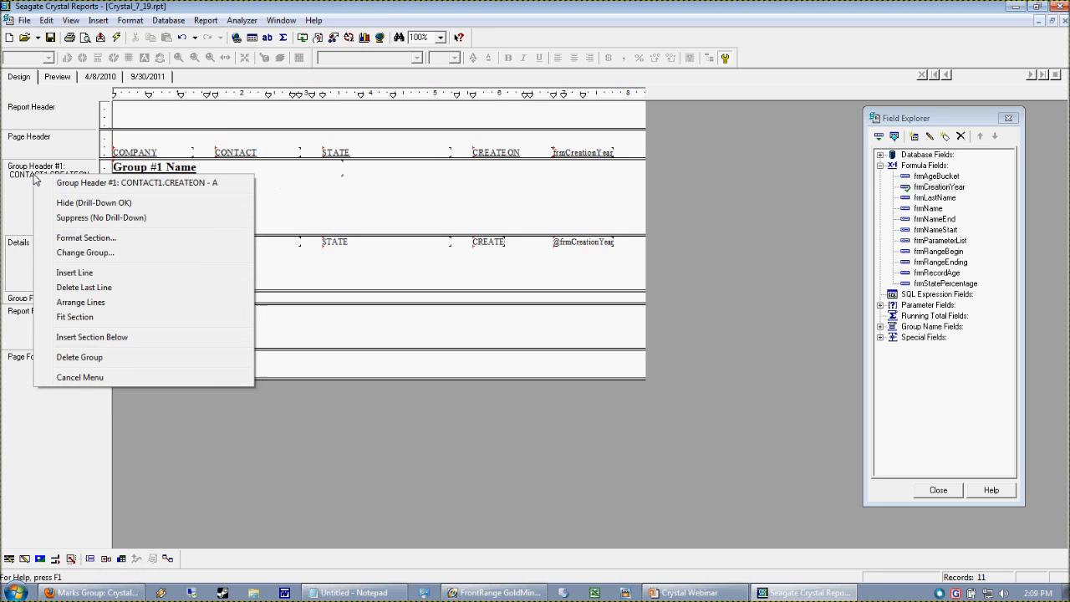
pyautogui.click(90, 361)
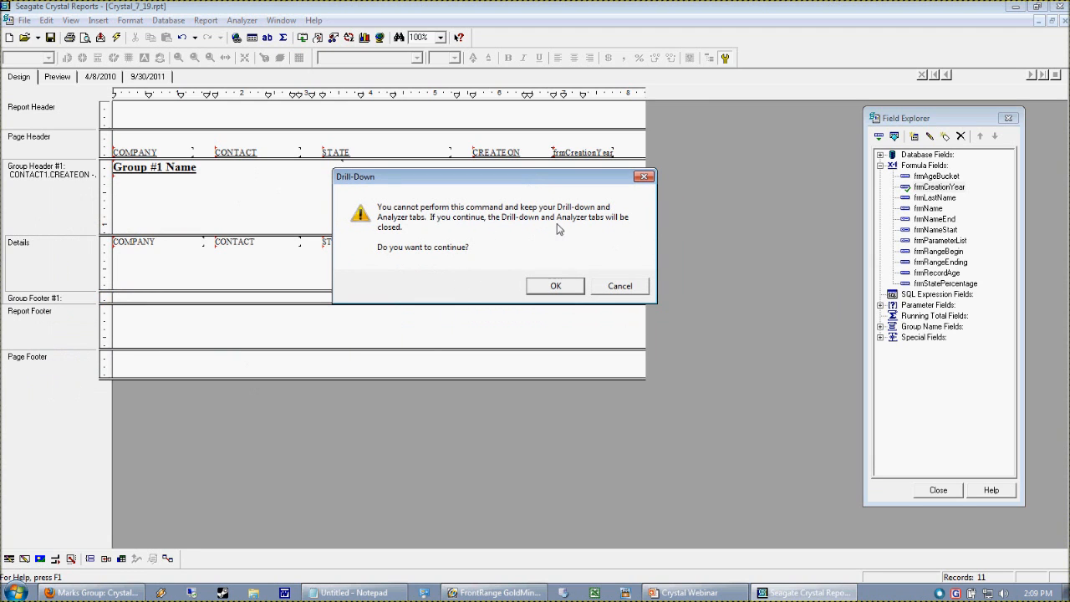
pyautogui.click(548, 285)
pyautogui.click(588, 327)
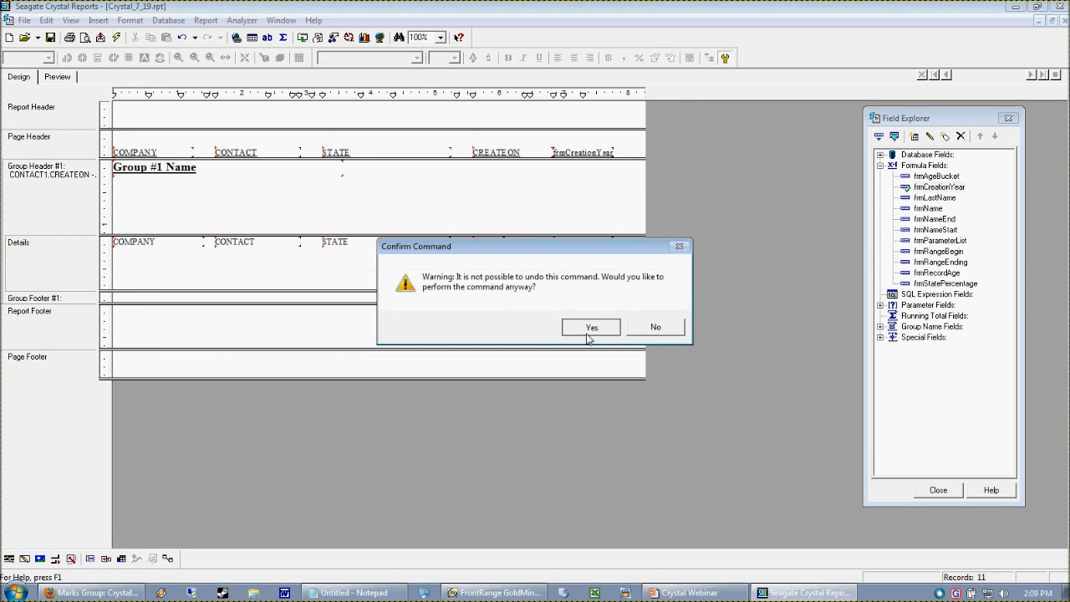
pyautogui.click(97, 20)
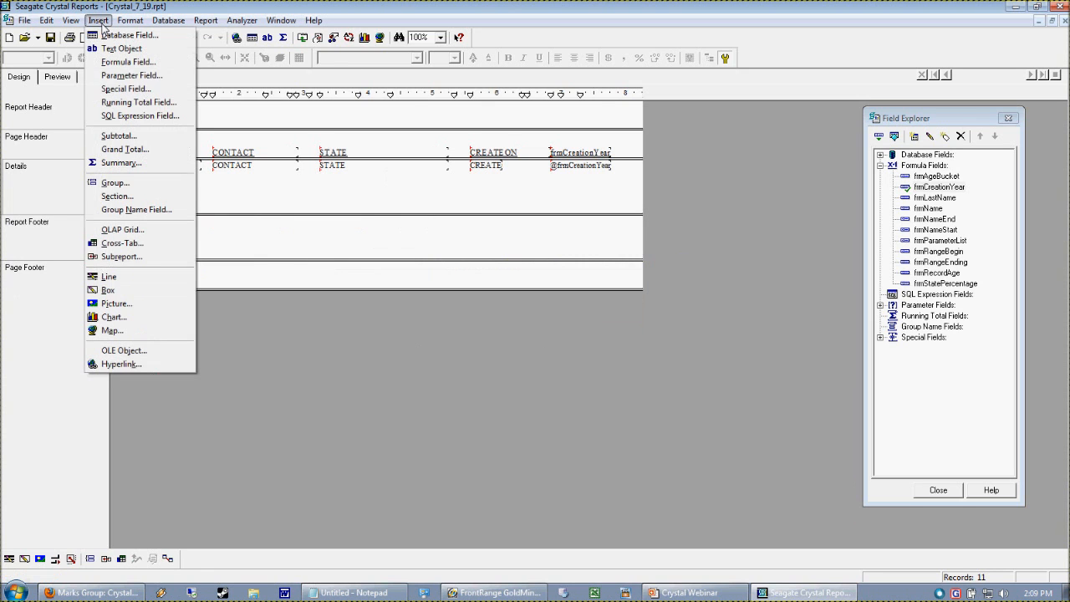
pyautogui.click(114, 182)
pyautogui.click(525, 222)
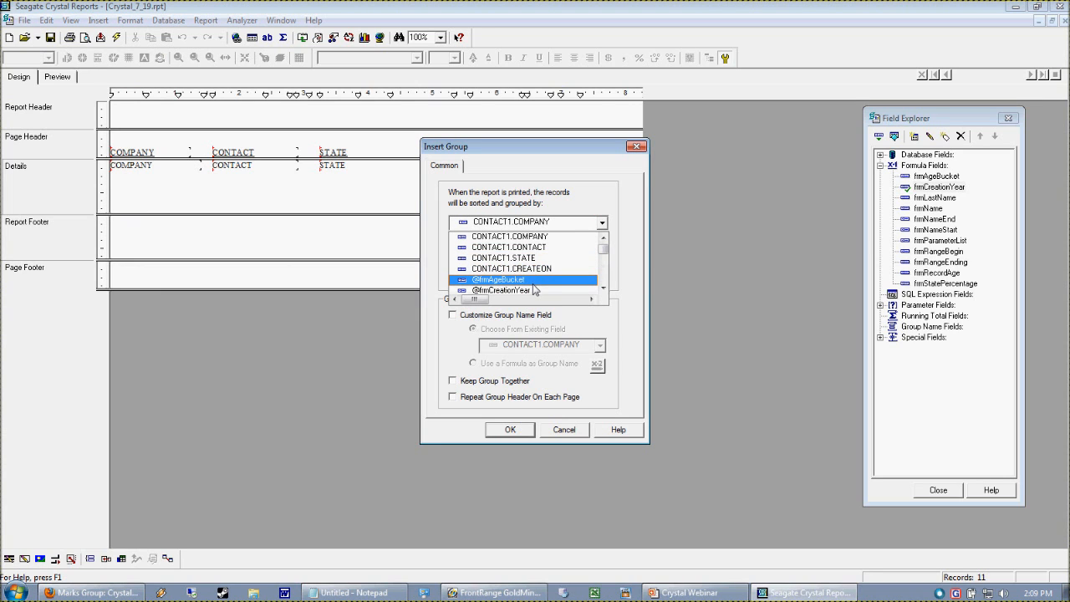
pyautogui.click(603, 273)
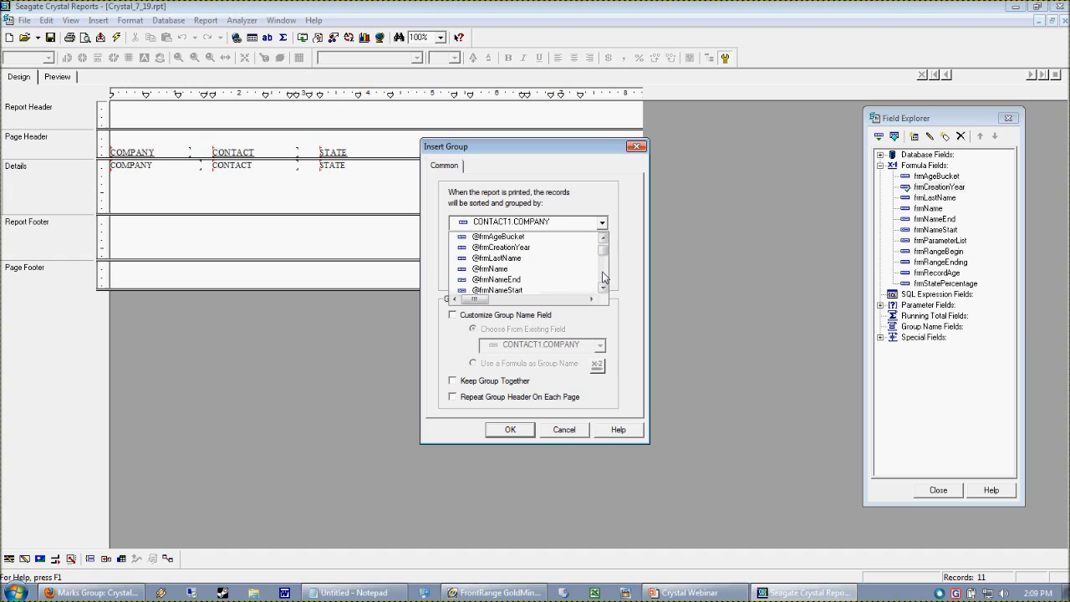
pyautogui.click(484, 253)
pyautogui.click(517, 432)
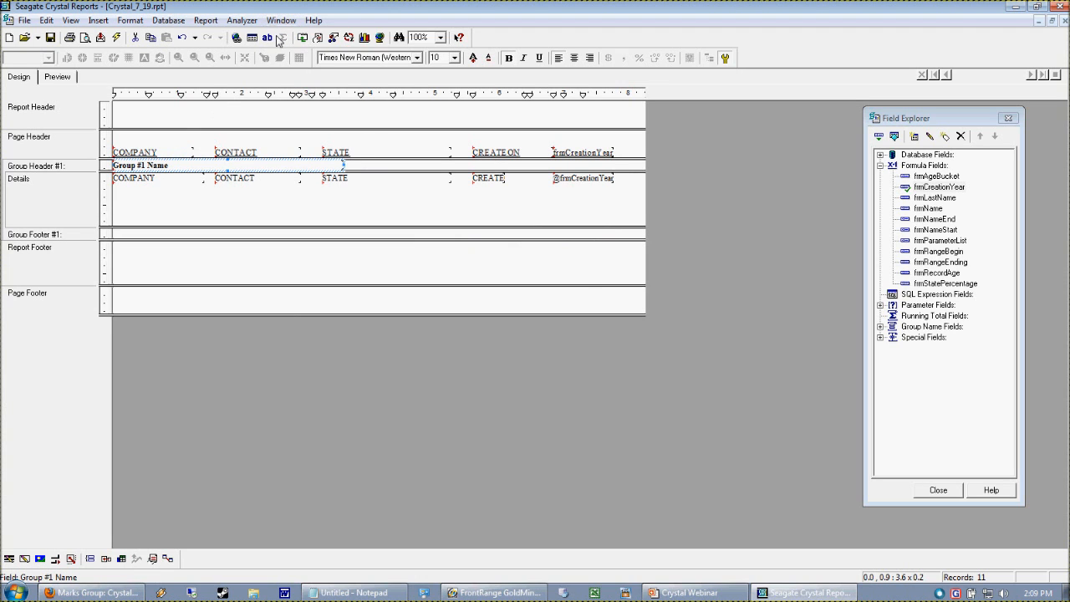
# - Set the group name field to 14-point italic and enlarge the group header section
pyautogui.click(453, 57)
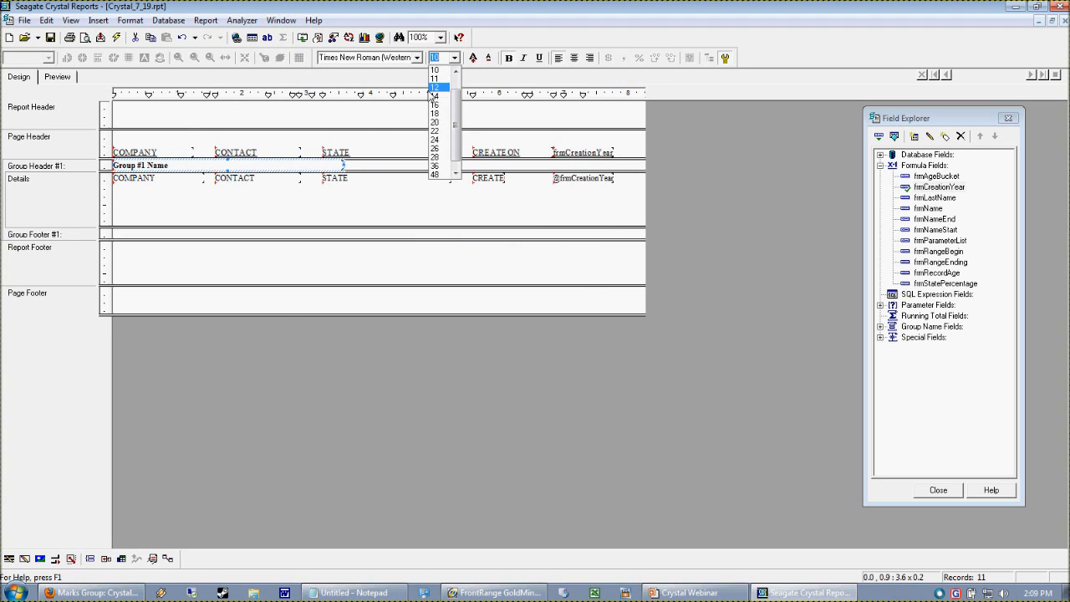
pyautogui.click(435, 97)
pyautogui.click(523, 58)
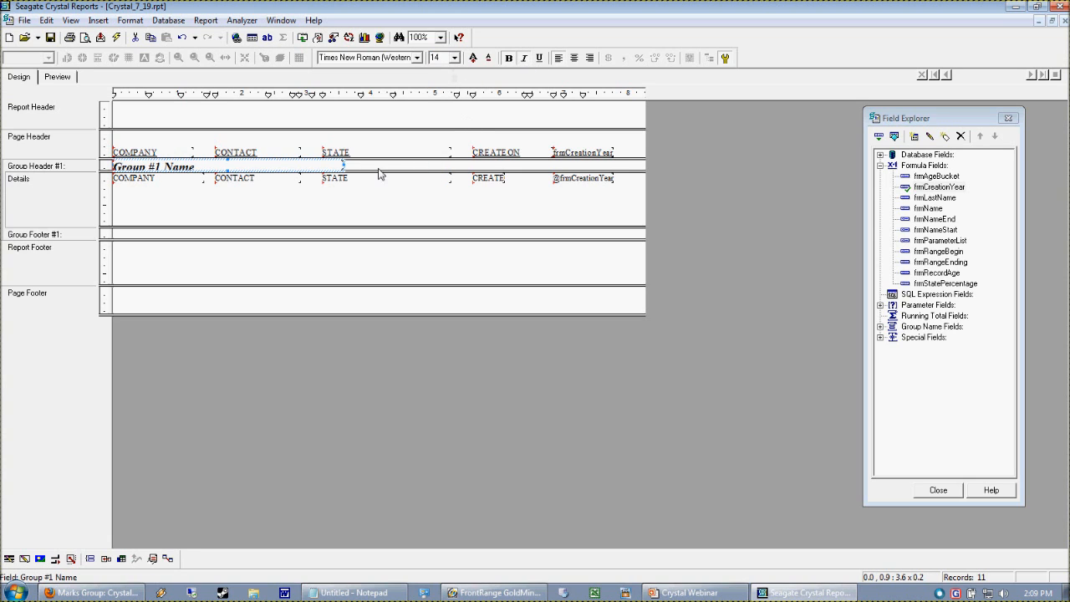
pyautogui.moveTo(403, 181); pyautogui.dragTo(403, 191)
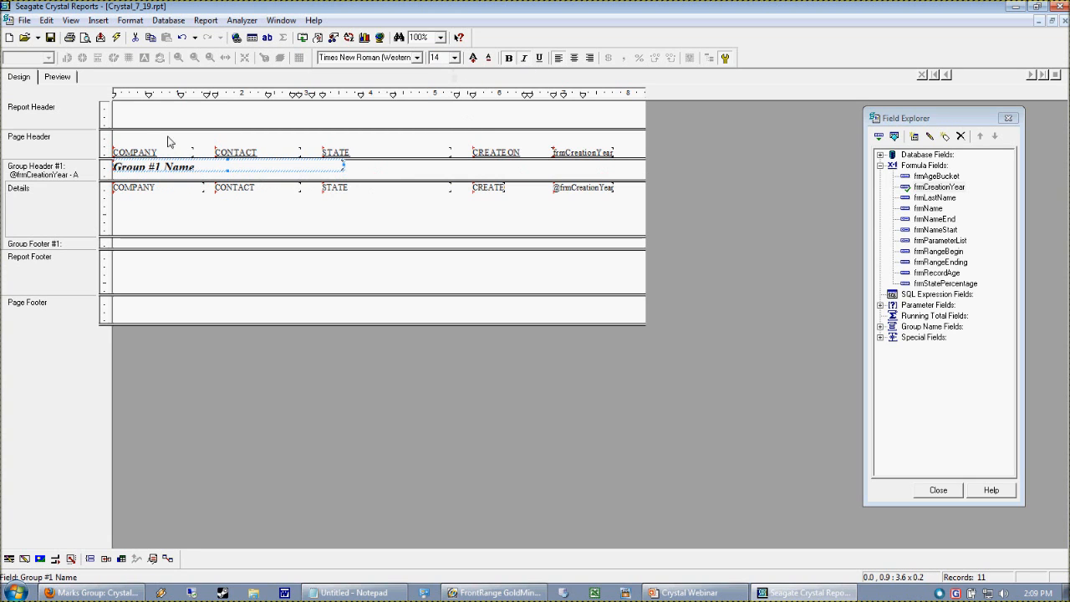
pyautogui.moveTo(228, 172); pyautogui.dragTo(227, 177)
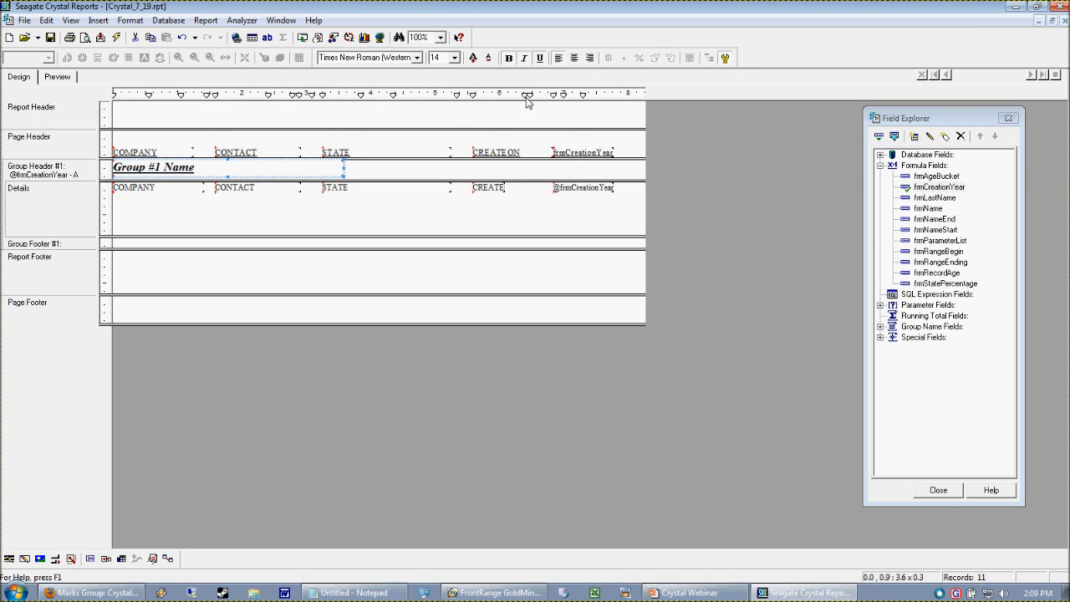
# - Preview the report and format the group name field with the (1123) number style
pyautogui.click(42, 77)
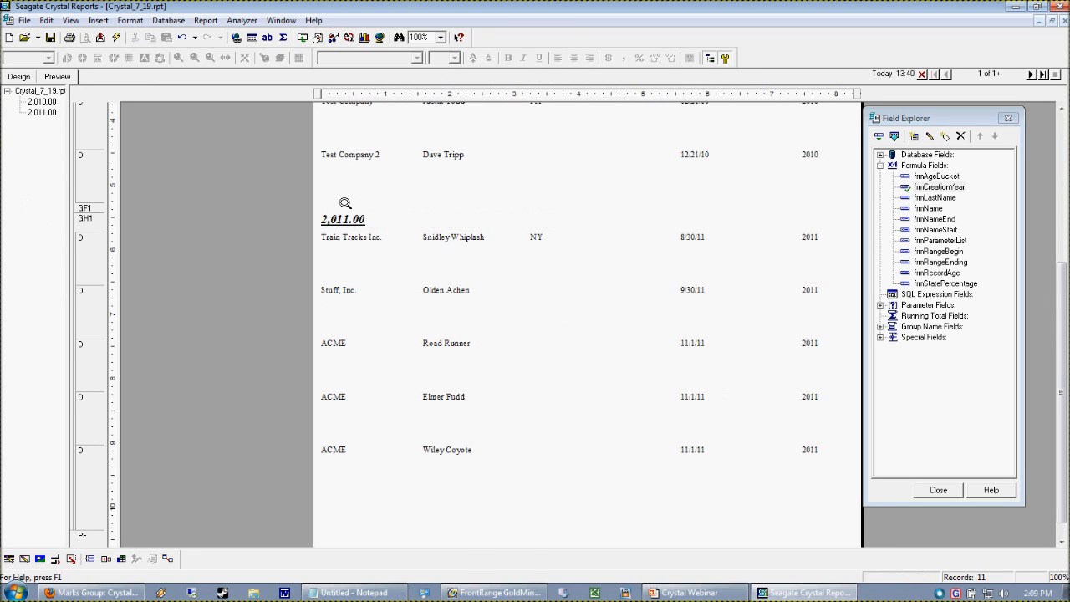
pyautogui.click(351, 222)
pyautogui.click(804, 292)
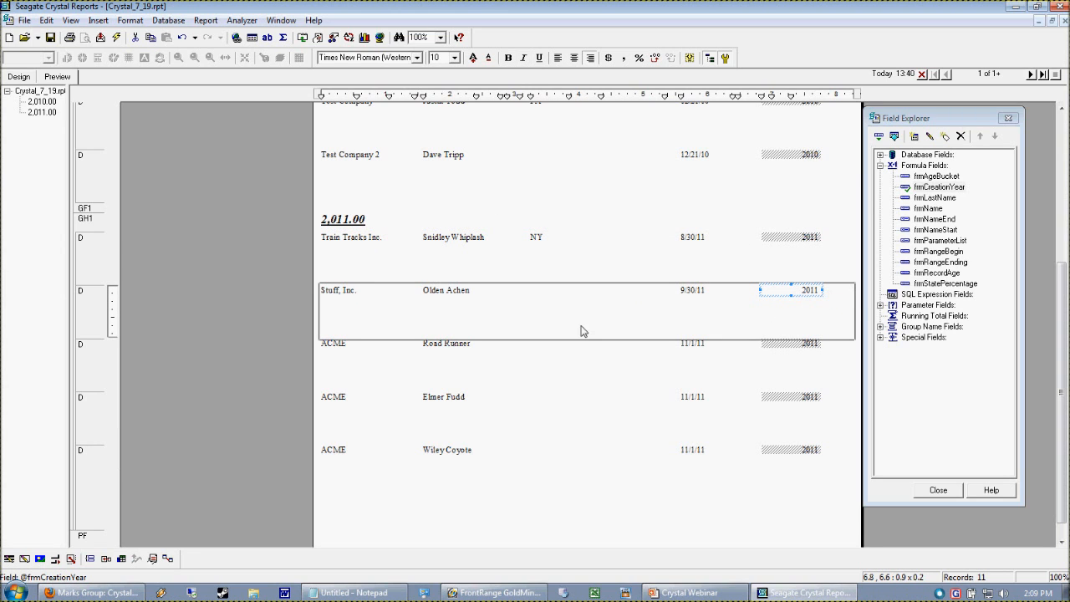
pyautogui.click(355, 224)
pyautogui.rightClick(346, 220)
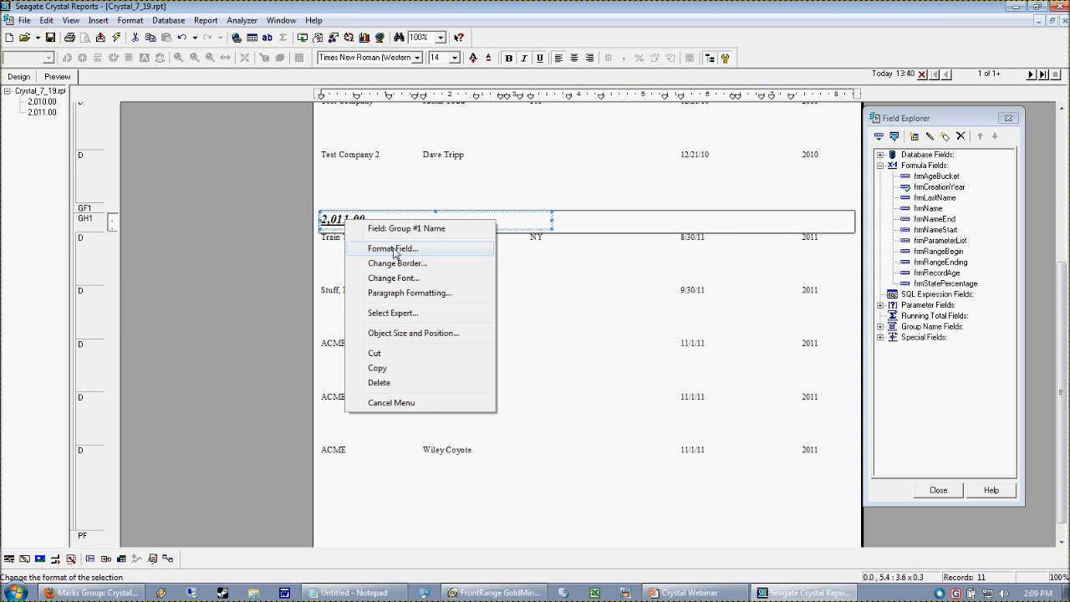
pyautogui.click(393, 248)
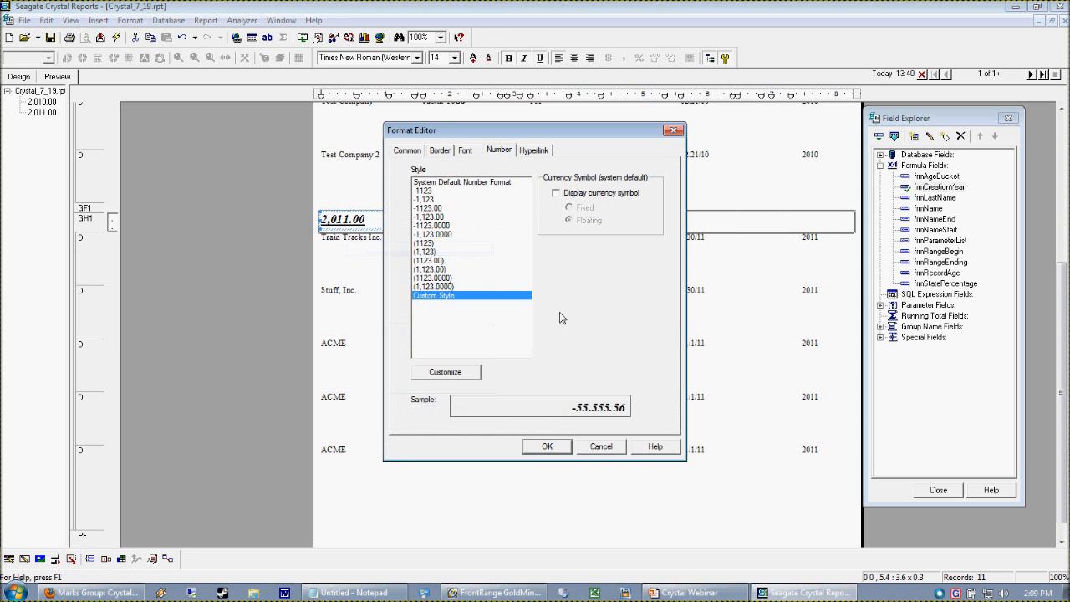
pyautogui.click(442, 244)
pyautogui.click(555, 452)
pyautogui.click(552, 505)
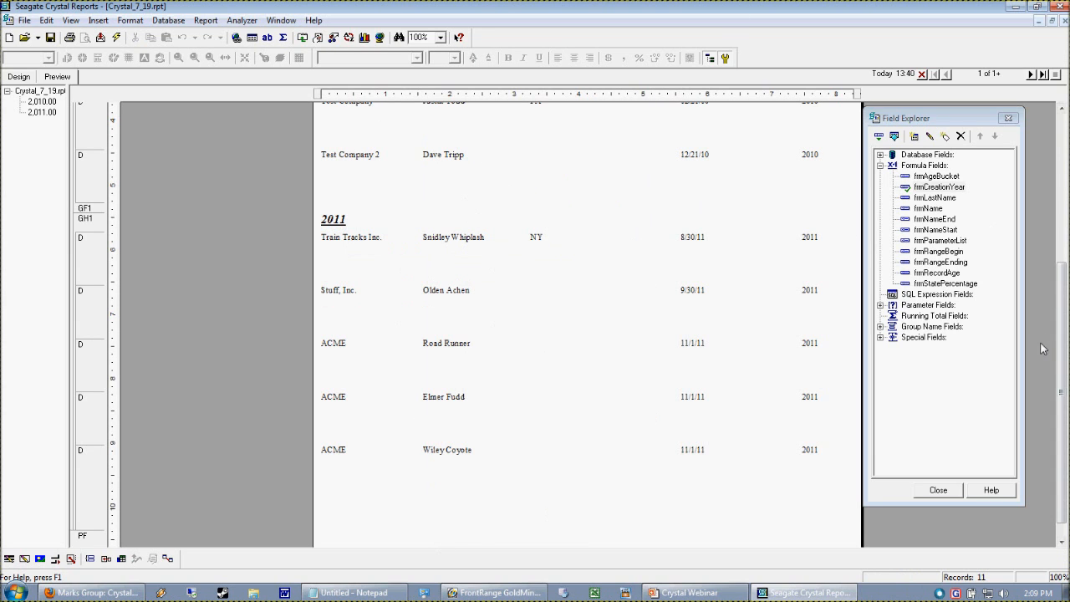
# - Navigate between the 2010 and 2011 groups using the preview's group tree
pyautogui.moveTo(1064, 392); pyautogui.dragTo(1064, 242)
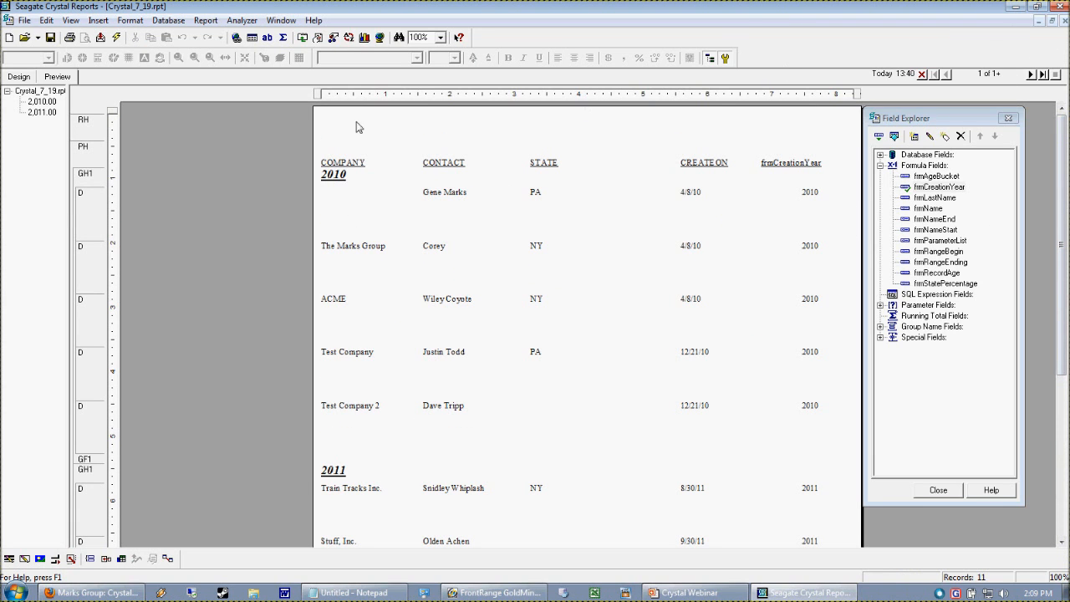
pyautogui.click(43, 101)
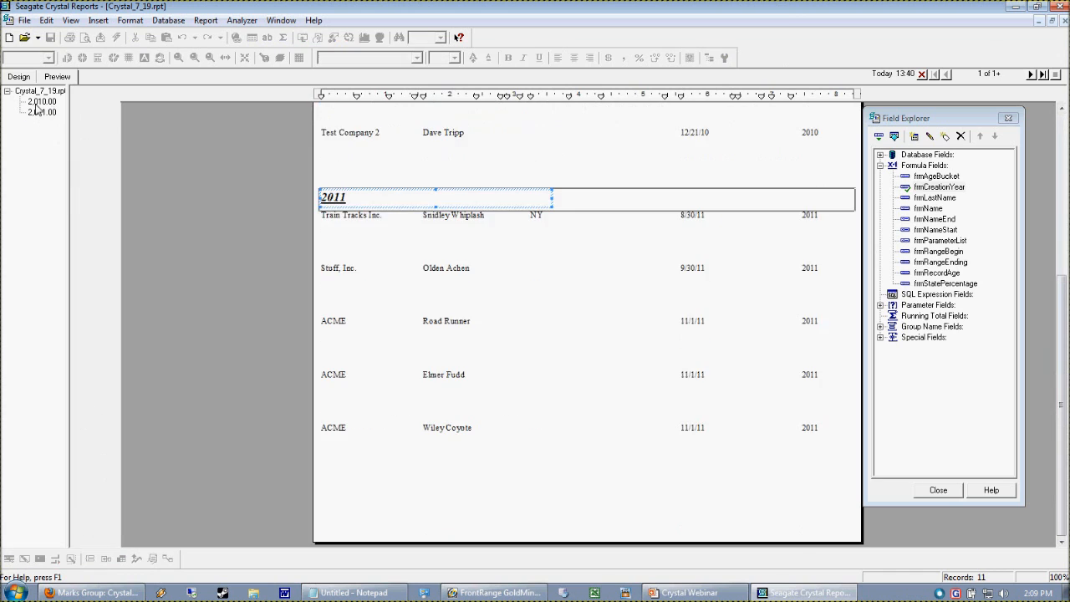
pyautogui.click(41, 112)
pyautogui.click(41, 101)
pyautogui.click(326, 194)
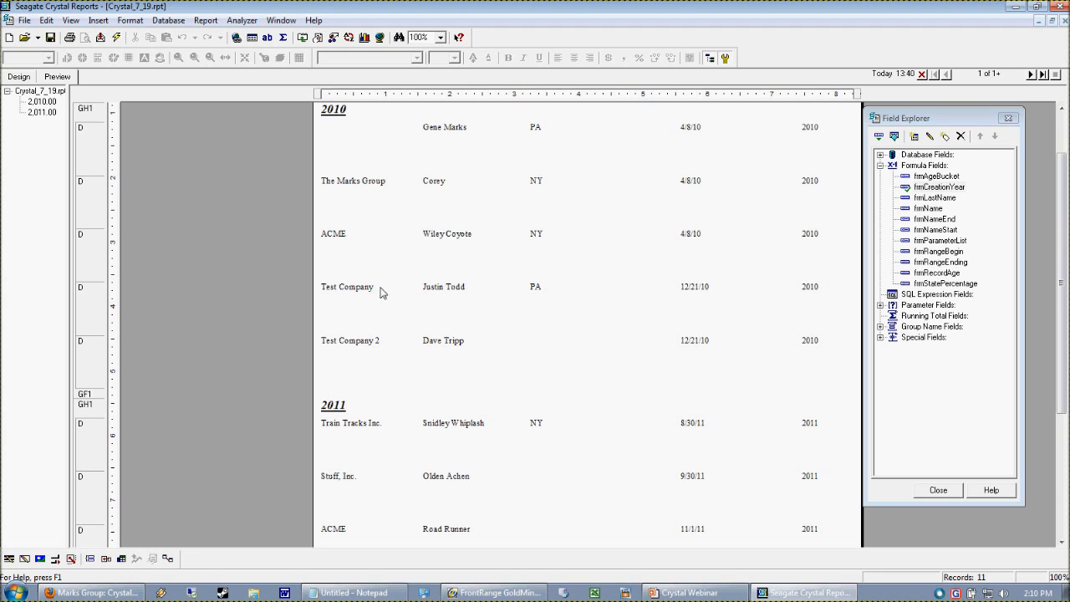
# - Examine the creation dates and years of the records in each group
pyautogui.click(700, 348)
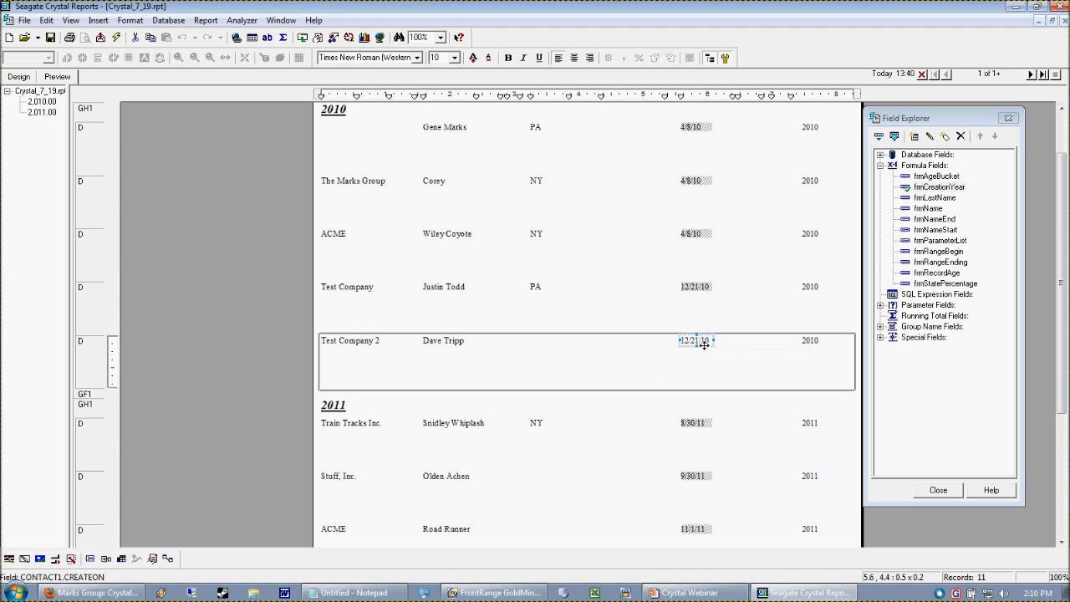
pyautogui.click(692, 290)
pyautogui.click(702, 338)
pyautogui.click(681, 377)
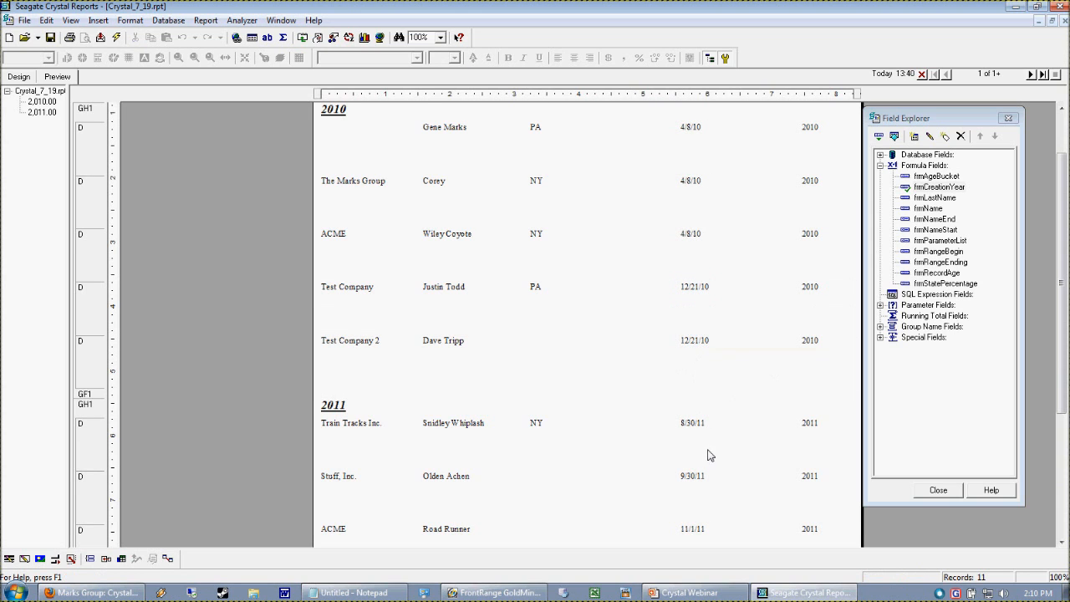
pyautogui.click(695, 424)
pyautogui.click(564, 485)
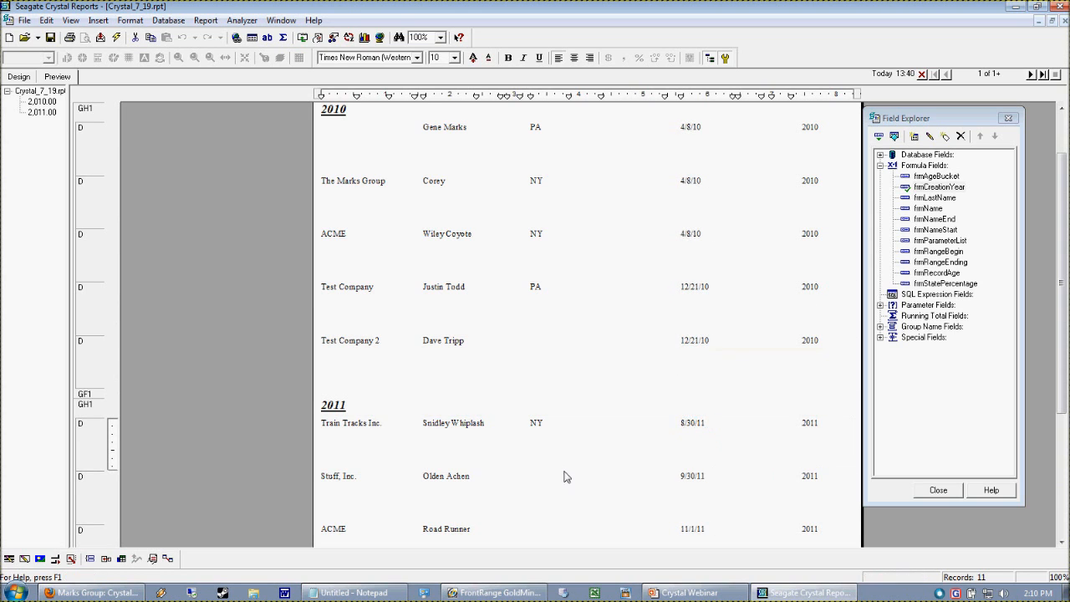
pyautogui.click(335, 406)
pyautogui.click(359, 483)
pyautogui.click(371, 393)
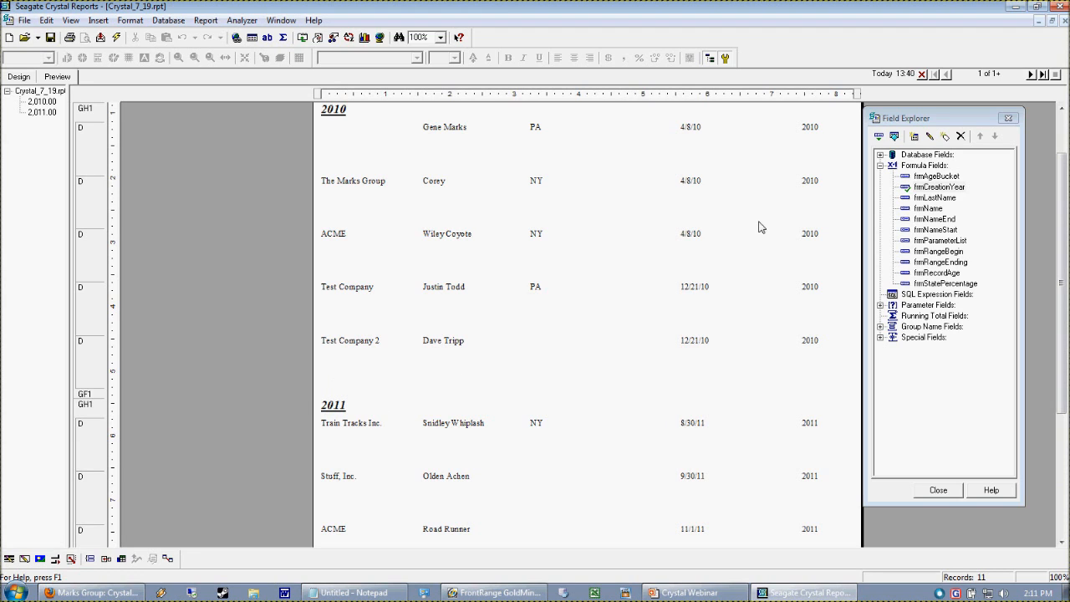
# - Open the frmCreationYear formula and replace its contents with an IF test on CONTACT1.CREATEON
pyautogui.rightClick(928, 177)
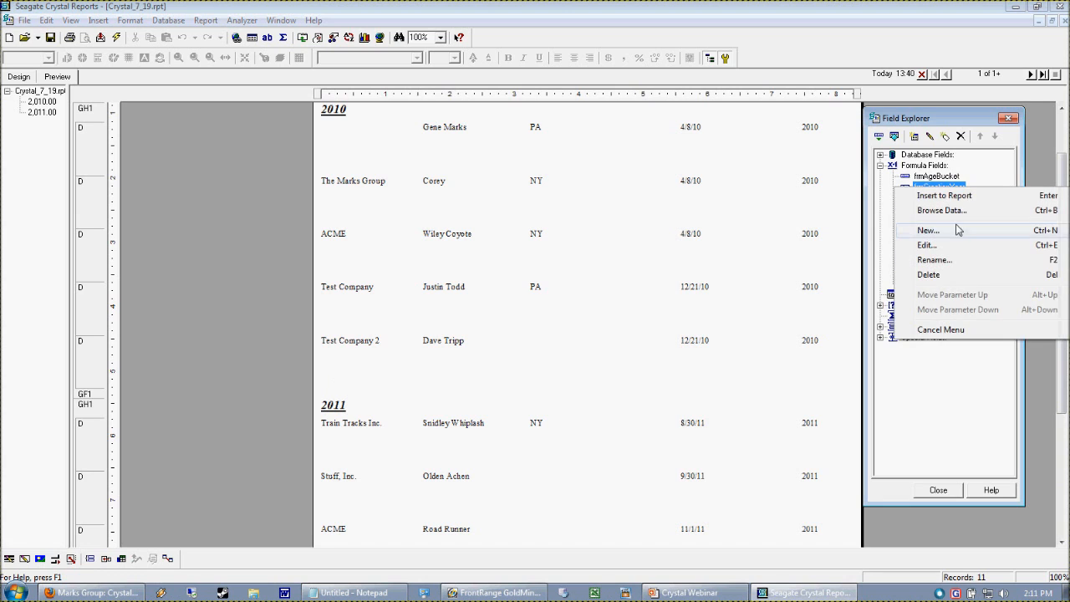
pyautogui.click(929, 244)
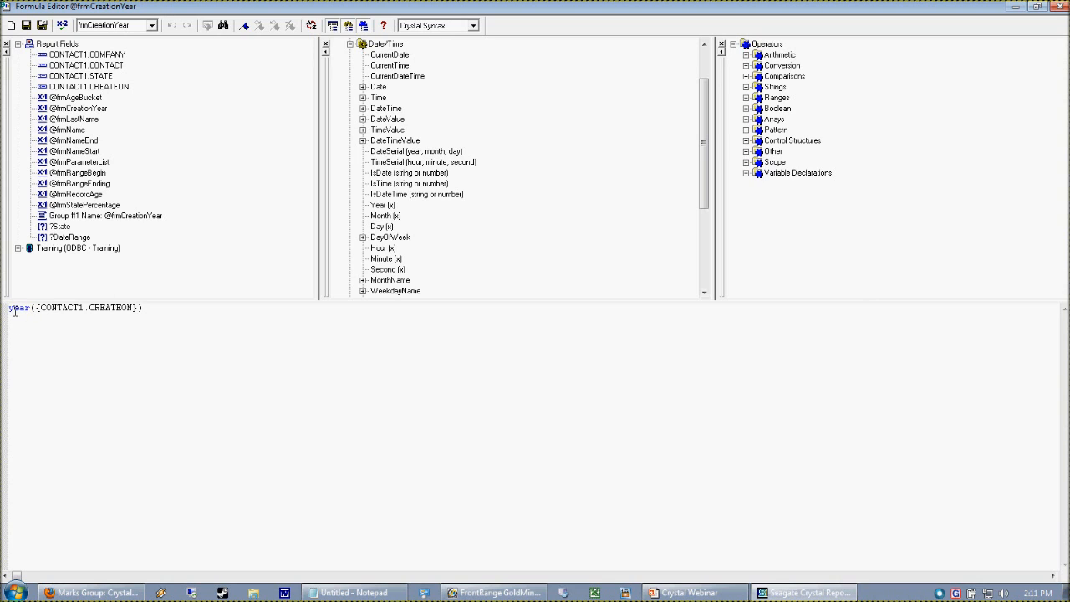
pyautogui.moveTo(14, 315); pyautogui.dragTo(61, 315)
pyautogui.hotkey('ctrl', 'a')
pyautogui.press('Delete')
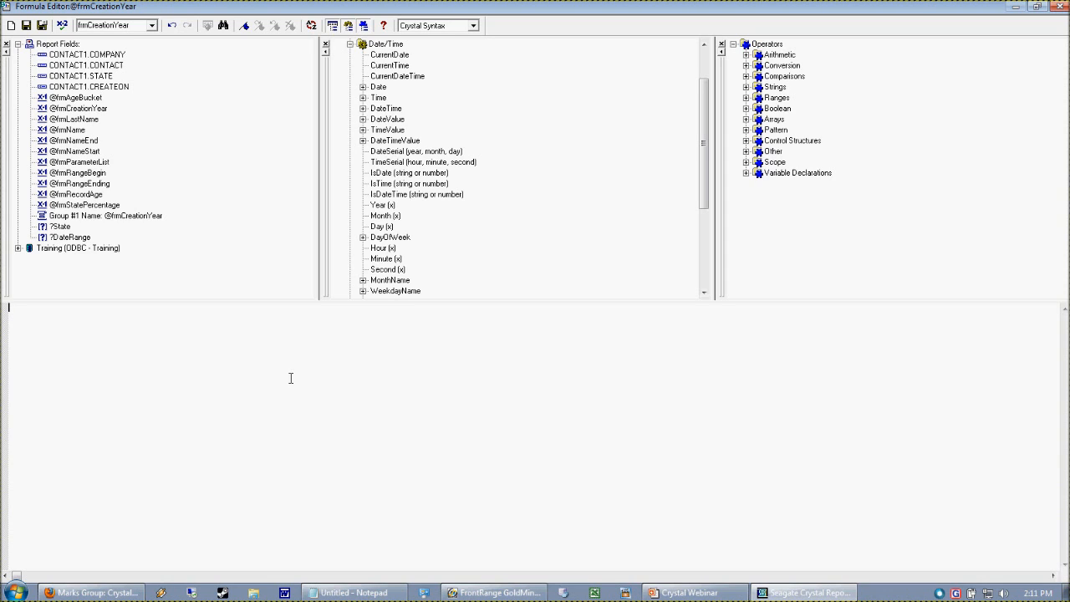
pyautogui.write('IF')
pyautogui.doubleClick(112, 87)
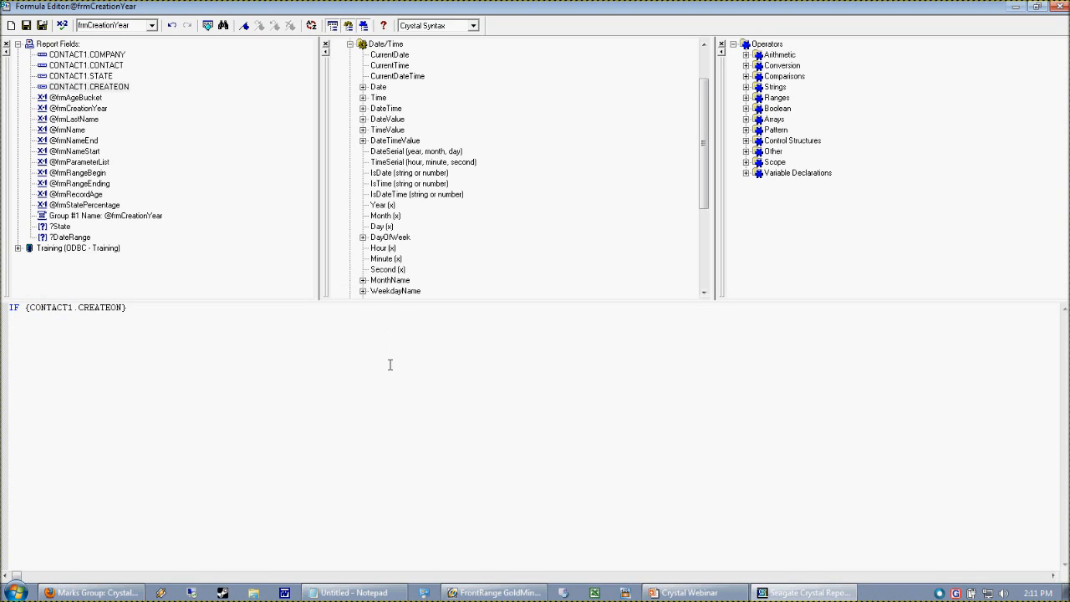
# - Complete the formula as > DateTime (2010, 12, 01,00, 00, 00) THEN '2011' ELSE 'Something Else' and check it
pyautogui.write("> '12/01/2010' THEN '2011")
pyautogui.doubleClick(135, 307)
pyautogui.click(138, 311)
pyautogui.click(213, 310)
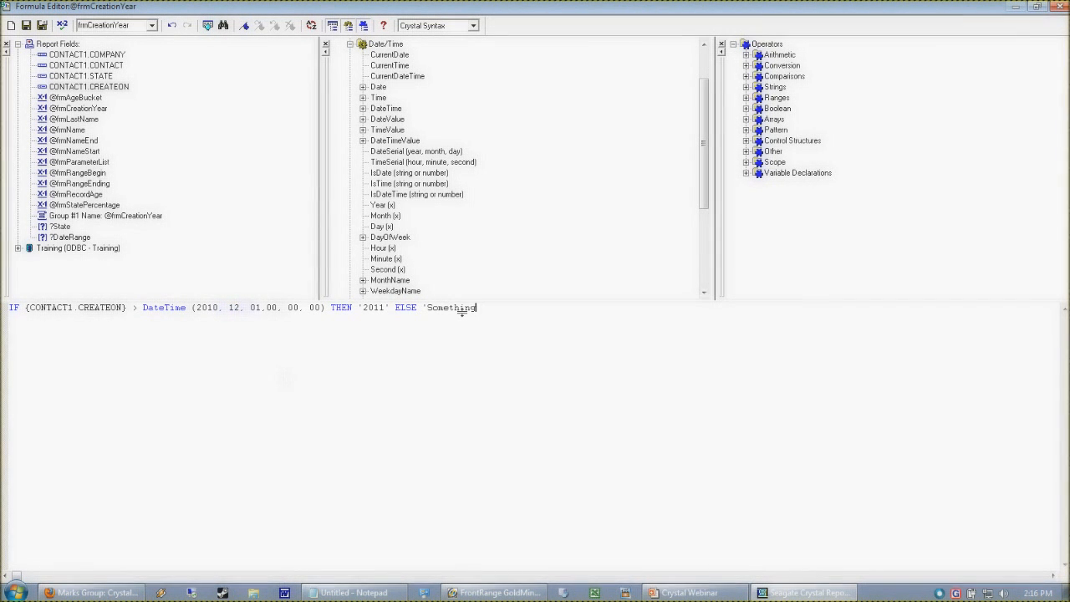
pyautogui.write("Else'")
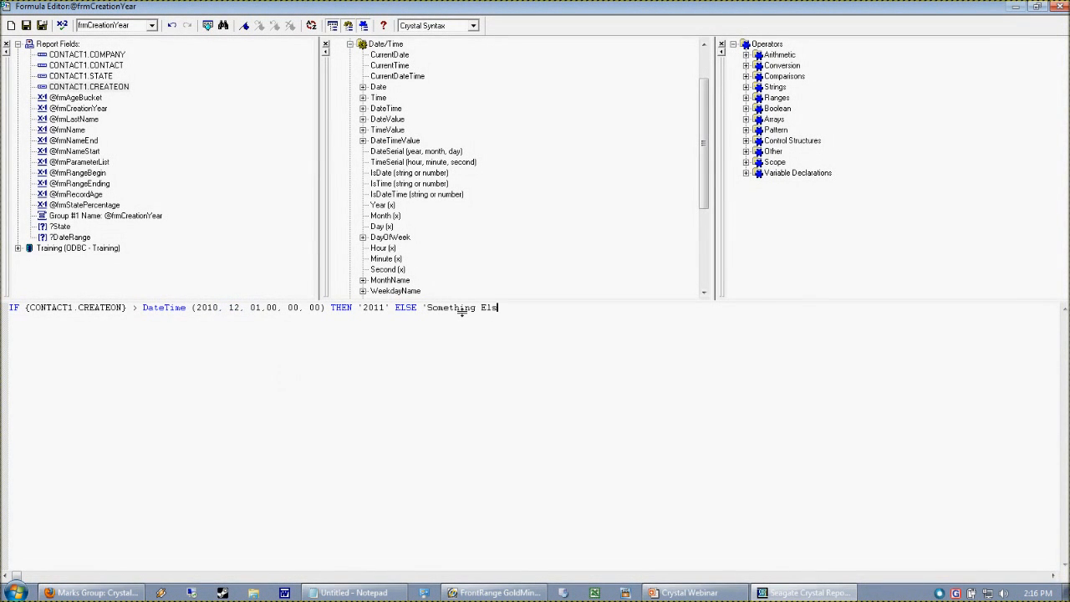
pyautogui.click(70, 26)
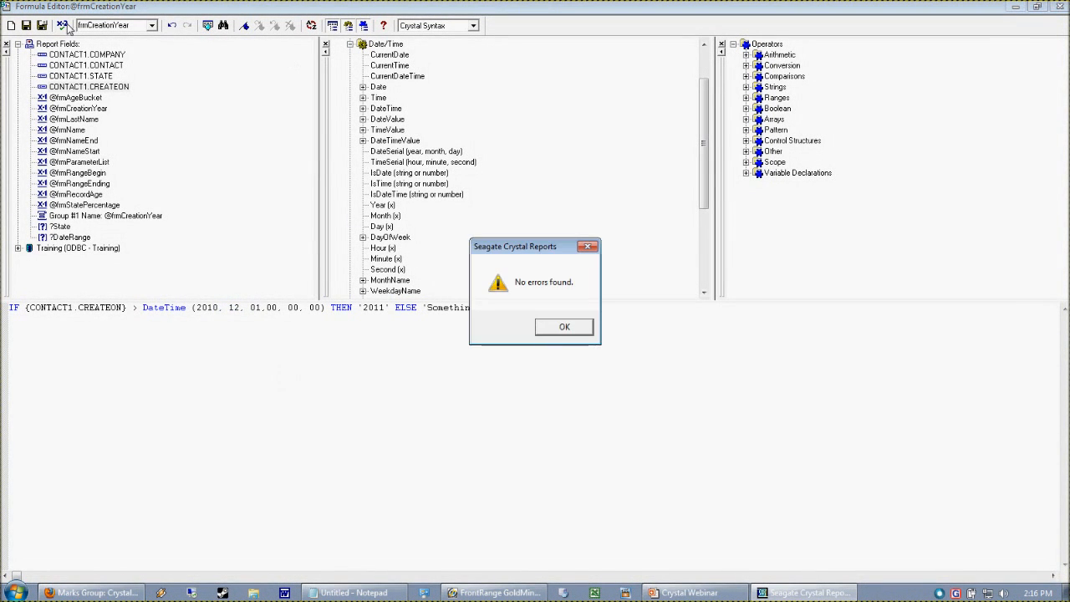
pyautogui.click(575, 326)
pyautogui.moveTo(423, 313); pyautogui.dragTo(547, 319)
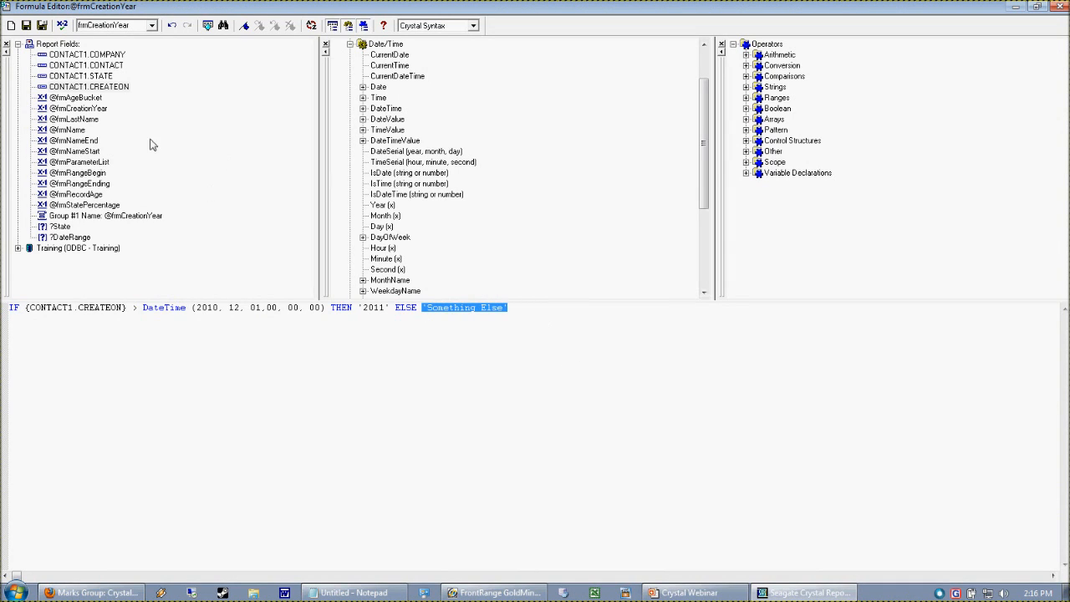
pyautogui.doubleClick(88, 109)
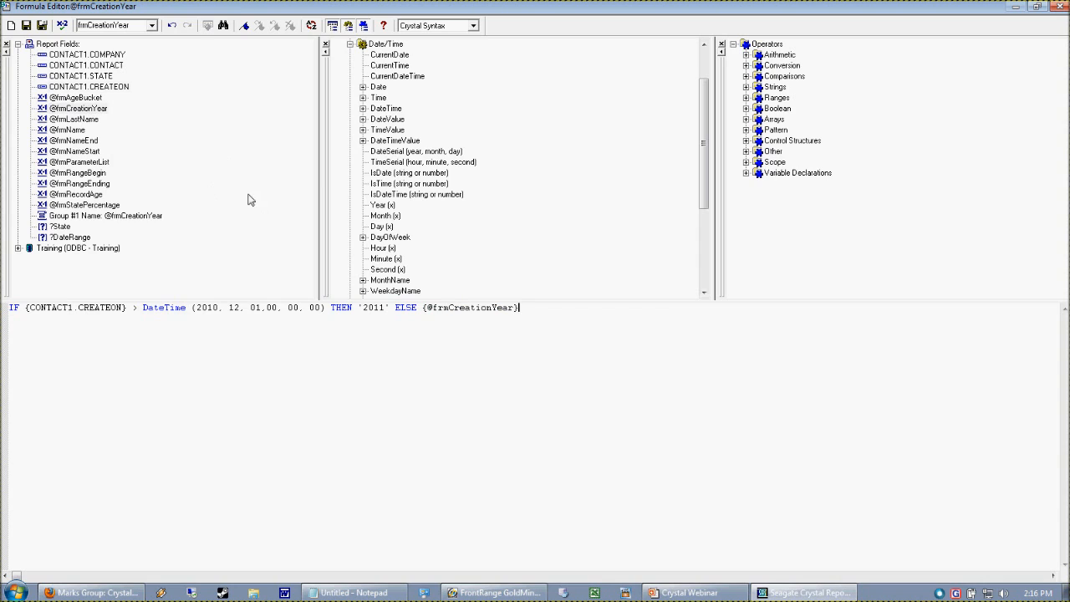
pyautogui.click(61, 26)
pyautogui.click(653, 327)
# - Set the ELSE branch to Year ({CONTACT1.CREATEON}) and check the formula
pyautogui.moveTo(394, 309); pyautogui.dragTo(522, 315)
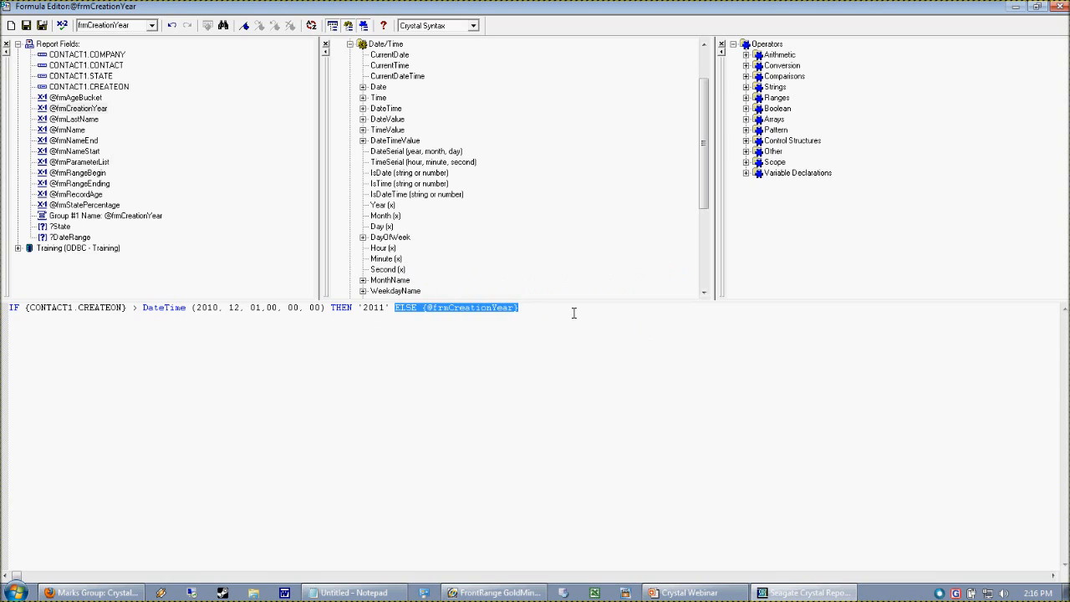
pyautogui.write('else')
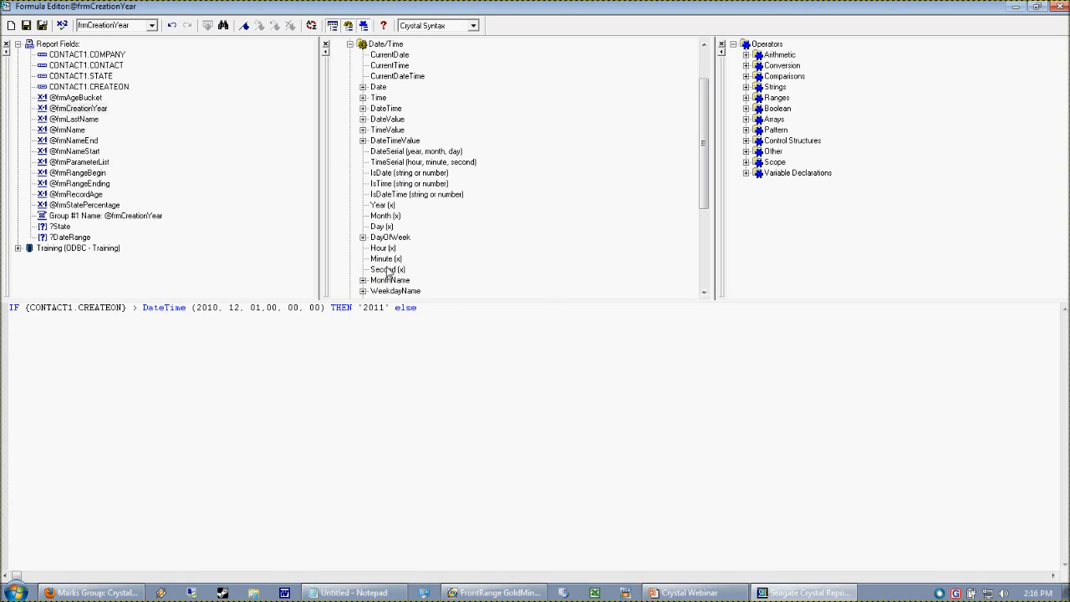
pyautogui.doubleClick(382, 205)
pyautogui.doubleClick(99, 86)
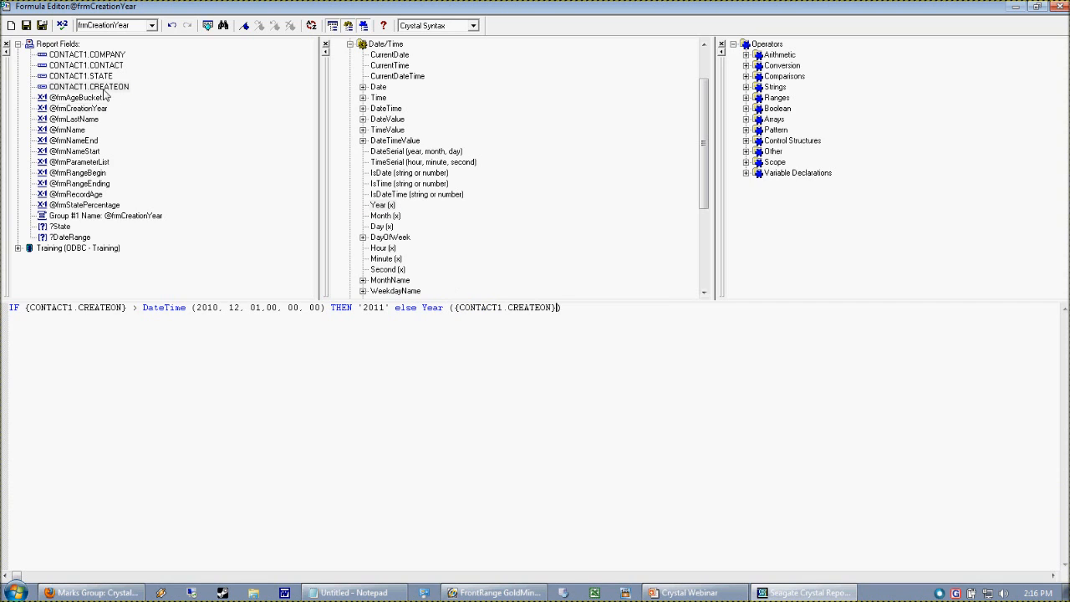
pyautogui.click(63, 25)
pyautogui.click(567, 327)
# - Wrap the Year expression in totext() and check the formula
pyautogui.click(428, 311)
pyautogui.press('Right')
pyautogui.press('Right')
pyautogui.press('Right')
pyautogui.press('Right')
pyautogui.write('totext(')
pyautogui.click(620, 315)
pyautogui.write(')')
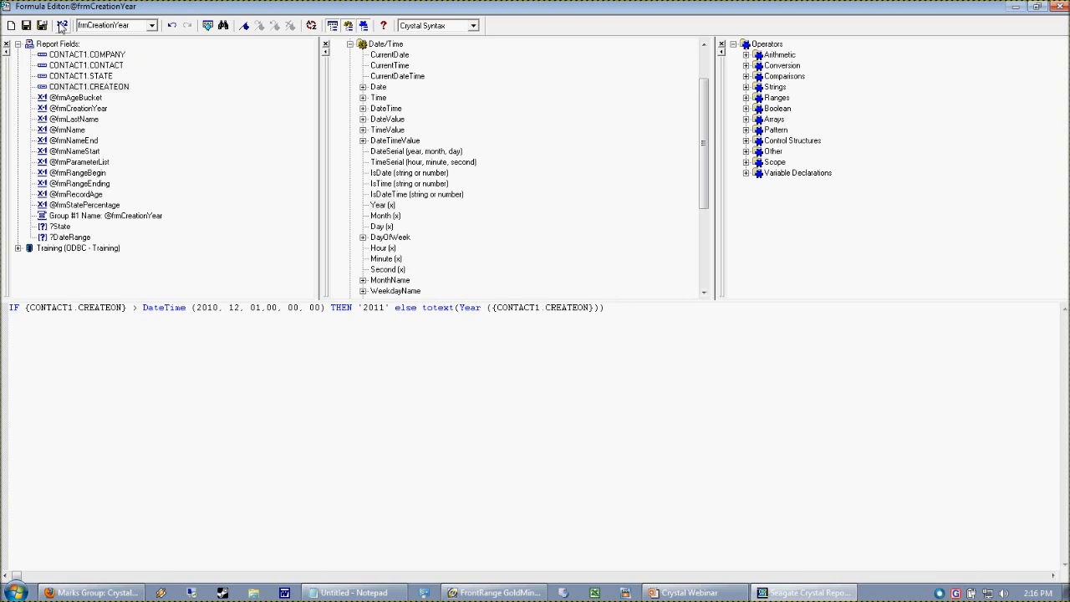
pyautogui.click(61, 27)
pyautogui.click(563, 326)
# - Review the parts of the formula's ELSE branch
pyautogui.moveTo(459, 309); pyautogui.dragTo(594, 311)
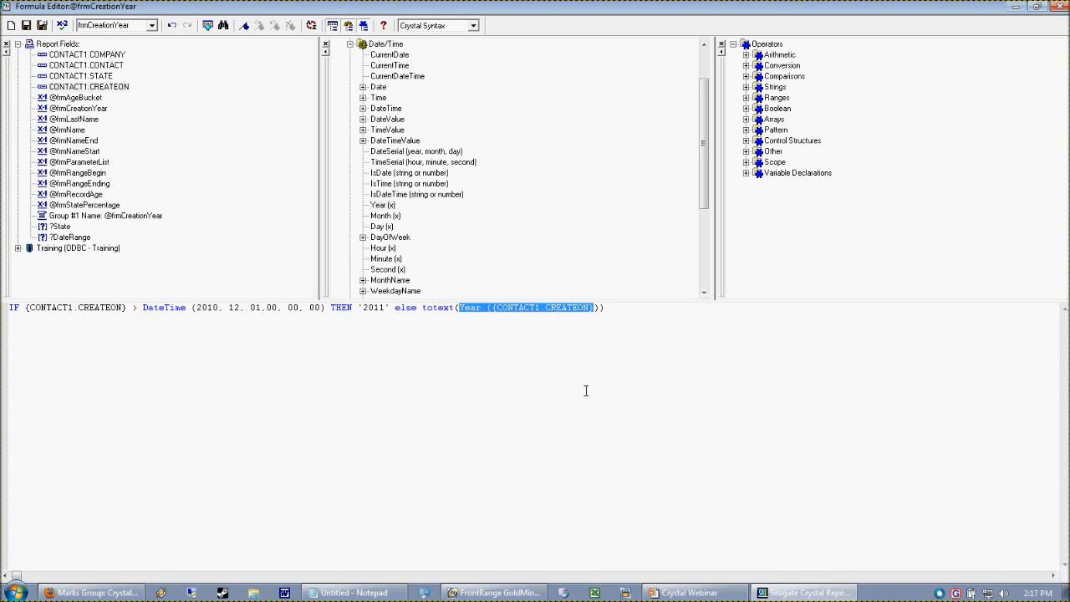
pyautogui.click(562, 322)
pyautogui.moveTo(362, 310); pyautogui.dragTo(368, 403)
pyautogui.click(443, 369)
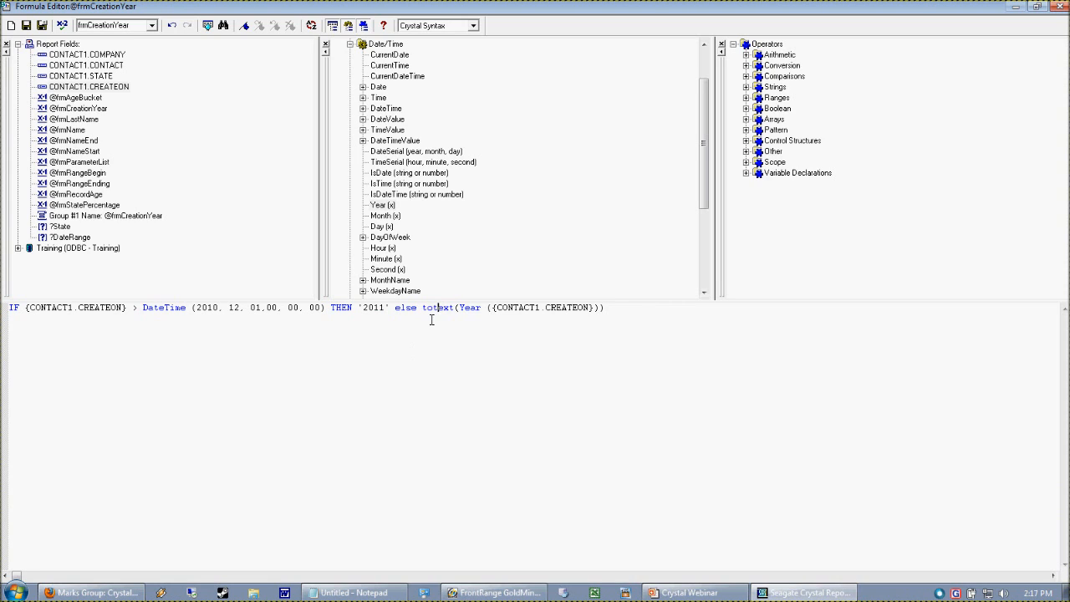
pyautogui.moveTo(422, 309); pyautogui.dragTo(615, 319)
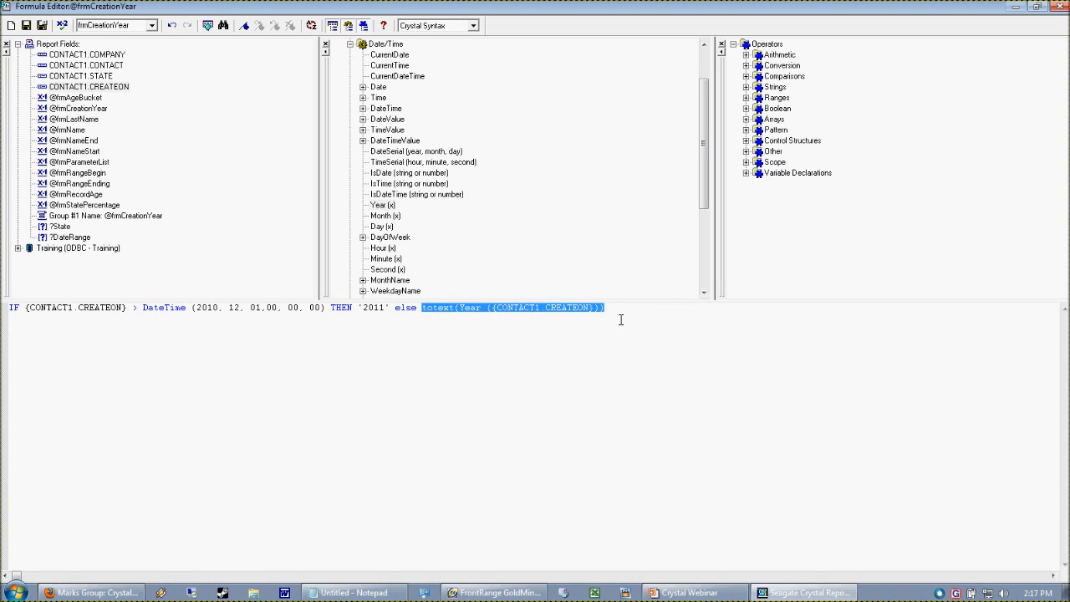
pyautogui.click(443, 319)
pyautogui.moveTo(424, 314); pyautogui.dragTo(459, 317)
pyautogui.click(460, 339)
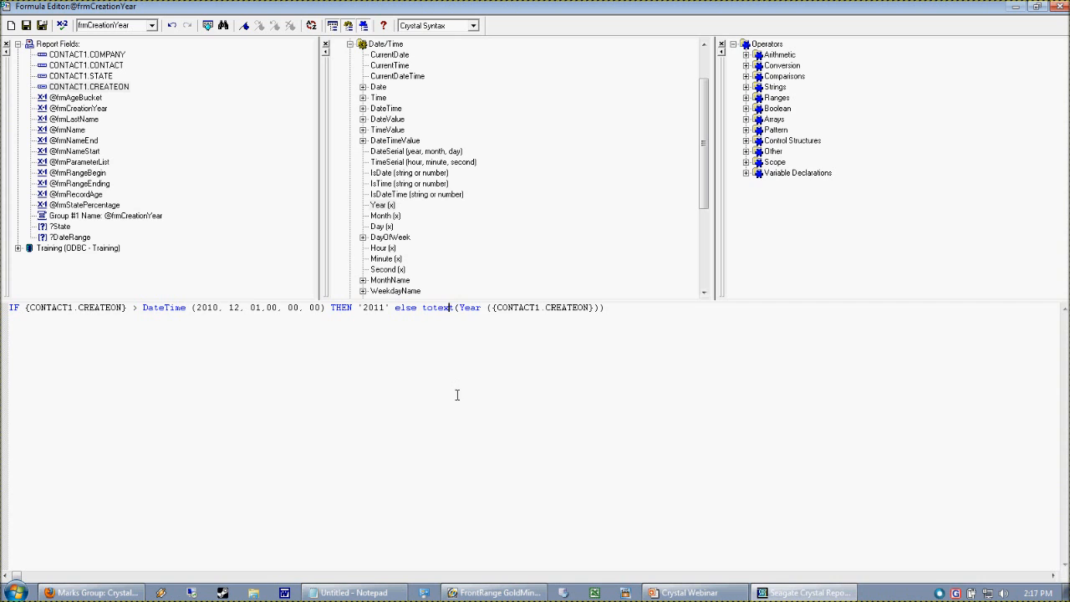
# - Save and close the formula, then refresh the report preview to regroup the records
pyautogui.click(43, 26)
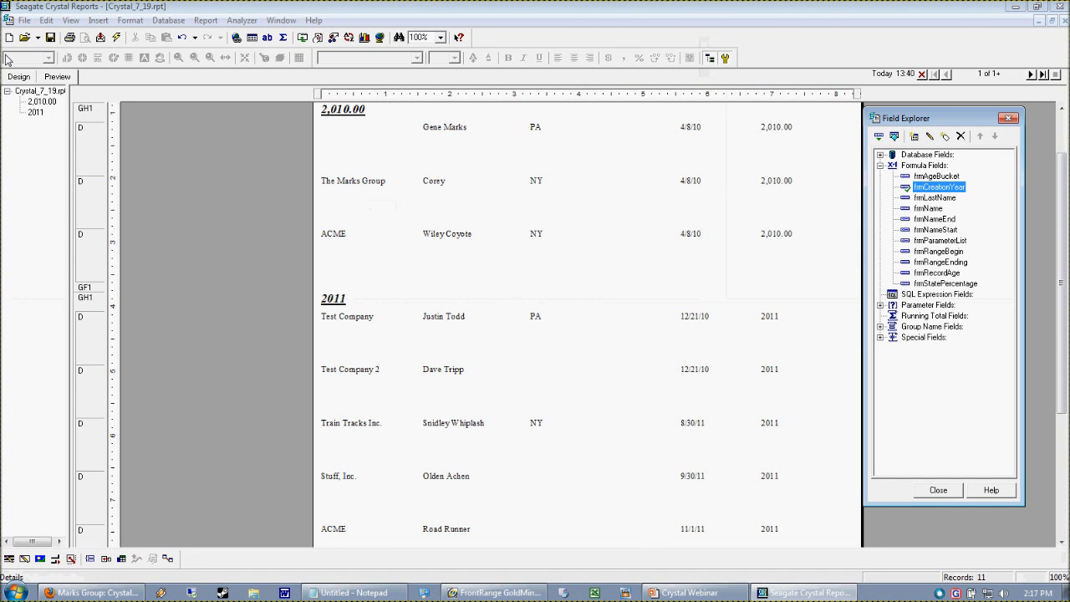
pyautogui.click(18, 76)
pyautogui.click(57, 76)
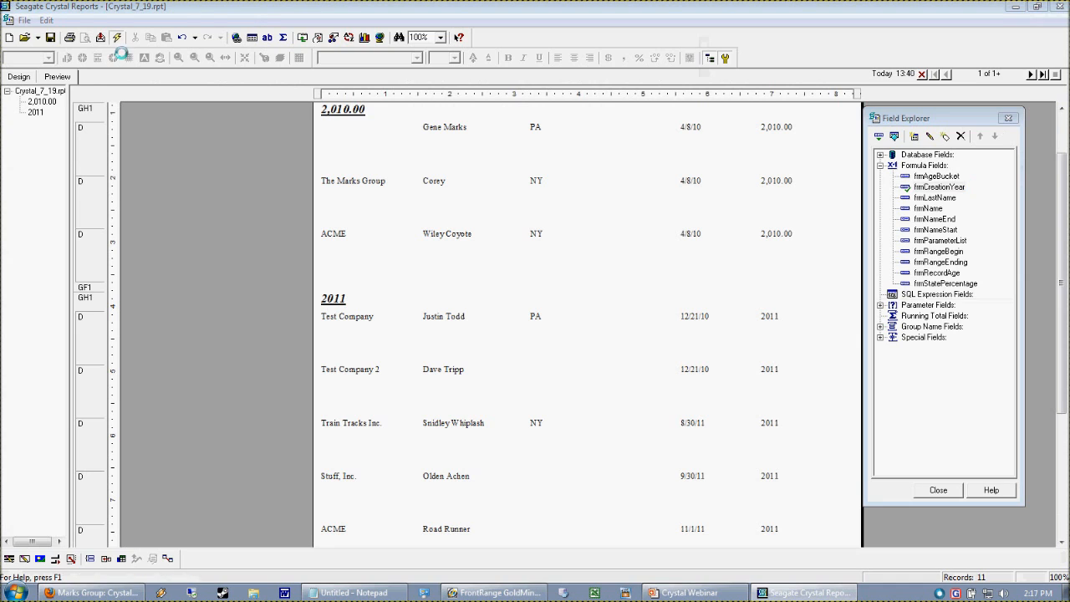
pyautogui.click(116, 37)
pyautogui.click(499, 327)
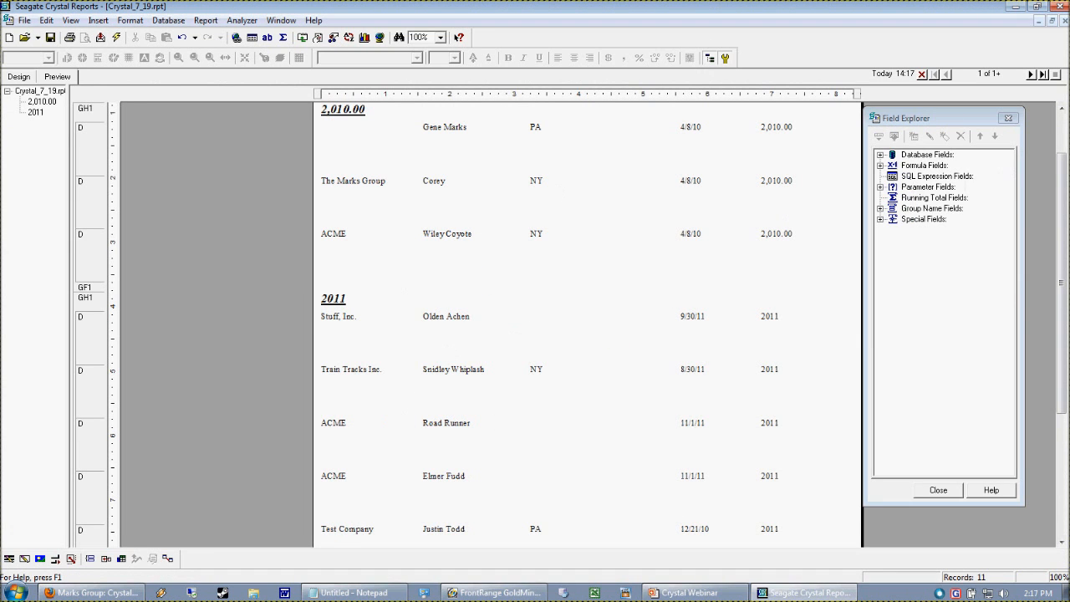
pyautogui.moveTo(1062, 207); pyautogui.dragTo(1062, 250)
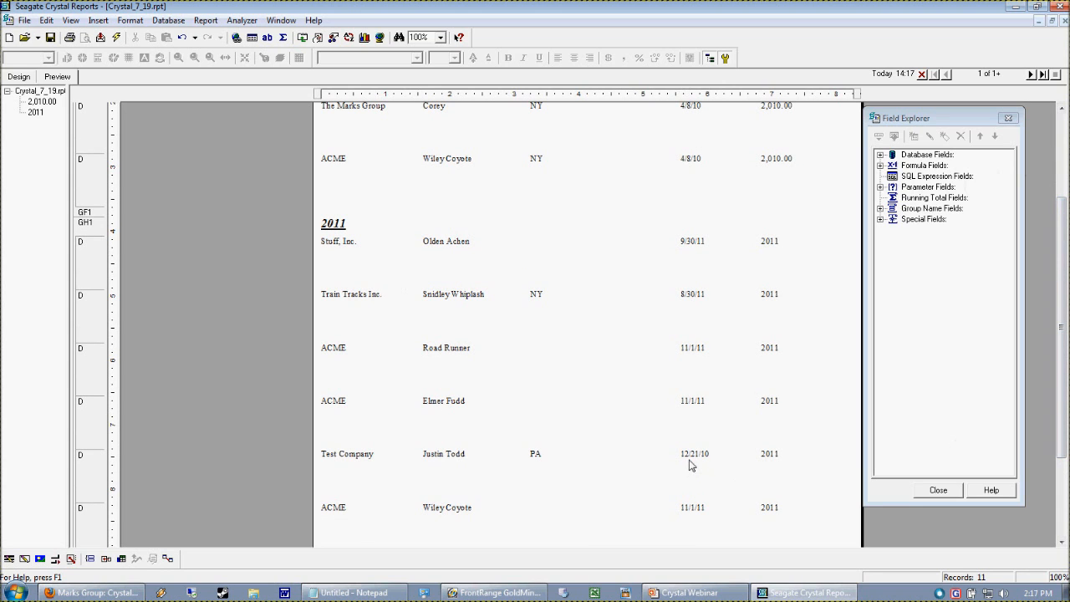
pyautogui.click(373, 457)
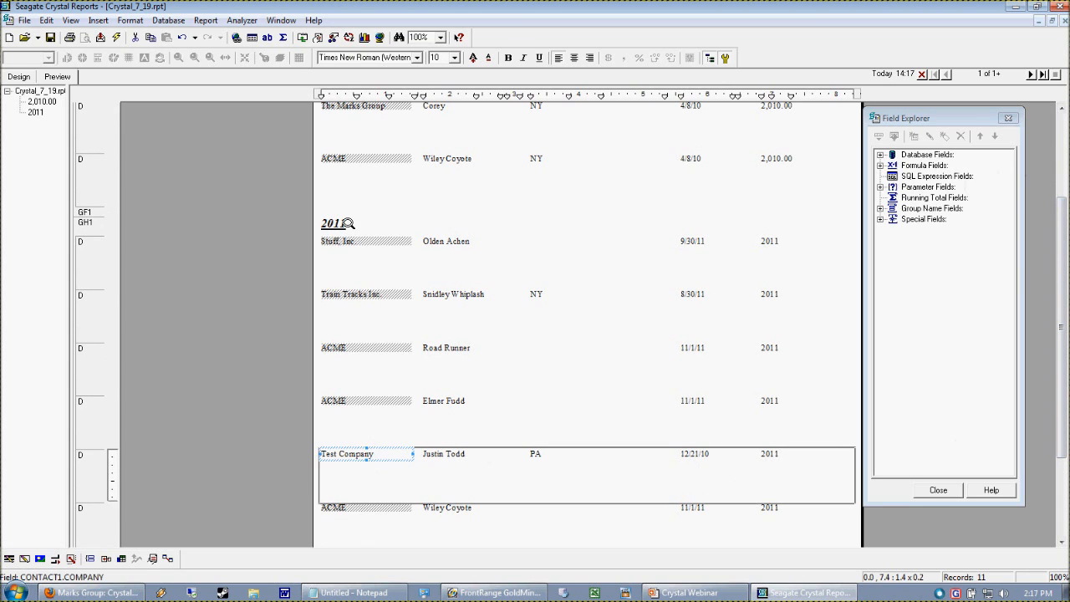
# - Open the frmCreationYear formula for editing from the formula fields list
pyautogui.click(347, 223)
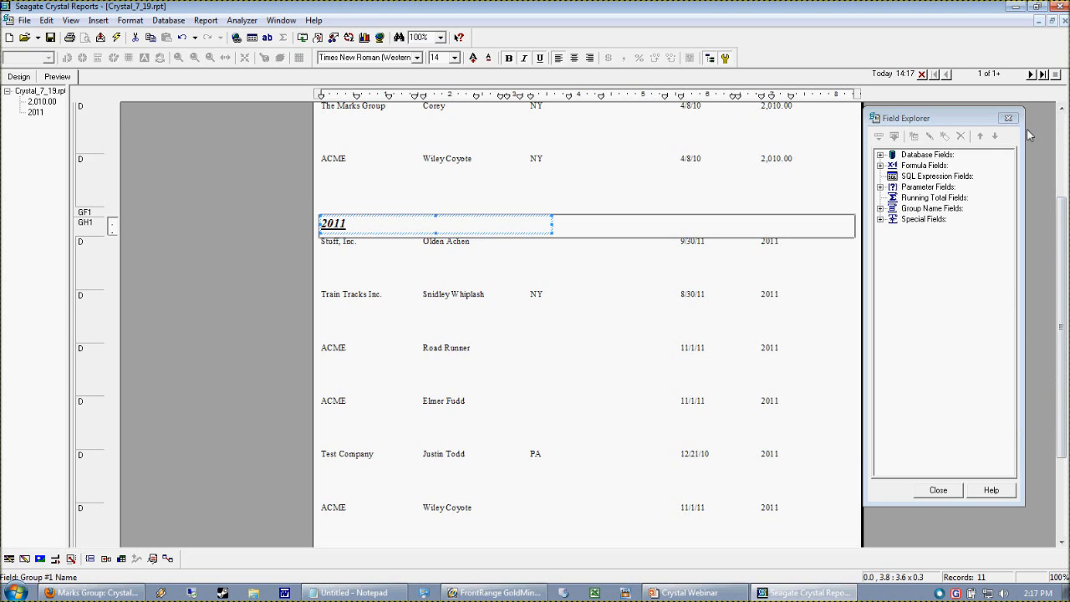
pyautogui.click(880, 165)
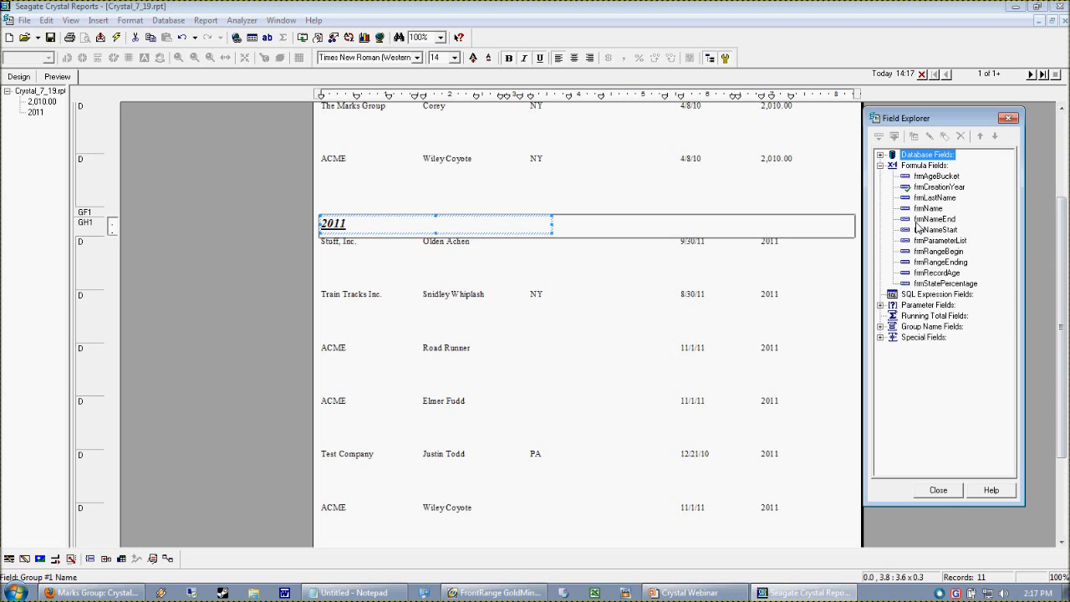
pyautogui.click(915, 166)
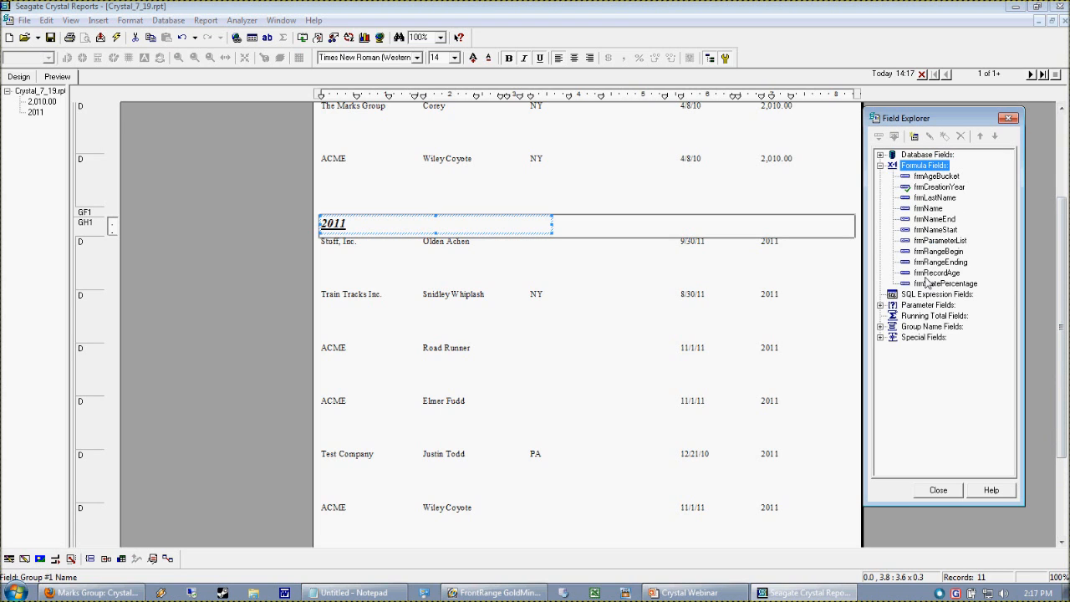
pyautogui.rightClick(931, 188)
pyautogui.click(936, 249)
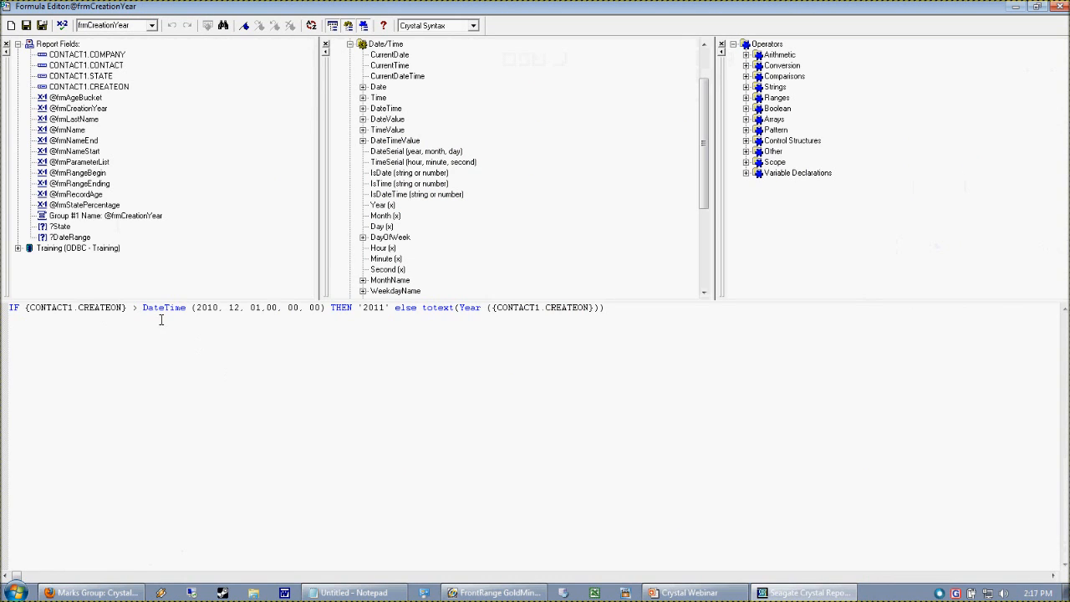
# - Review the formula's DateTime comparison and its totext ELSE branch, then close the formula editor
pyautogui.moveTo(196, 307); pyautogui.dragTo(324, 312)
pyautogui.click(327, 365)
pyautogui.moveTo(145, 310); pyautogui.dragTo(325, 312)
pyautogui.click(250, 348)
pyautogui.moveTo(365, 318); pyautogui.dragTo(603, 325)
pyautogui.click(385, 315)
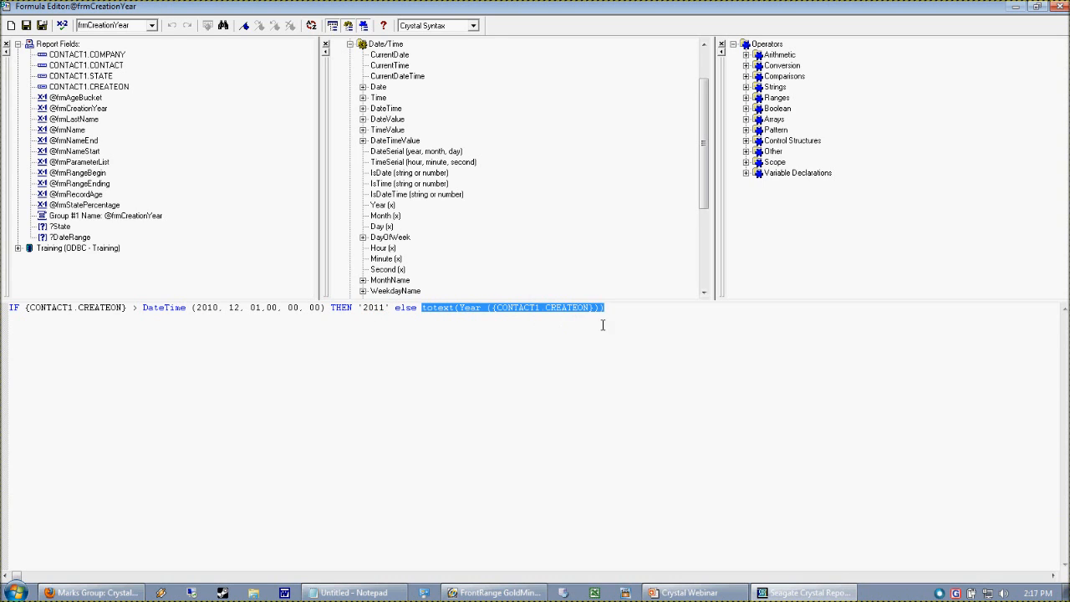
pyautogui.click(629, 318)
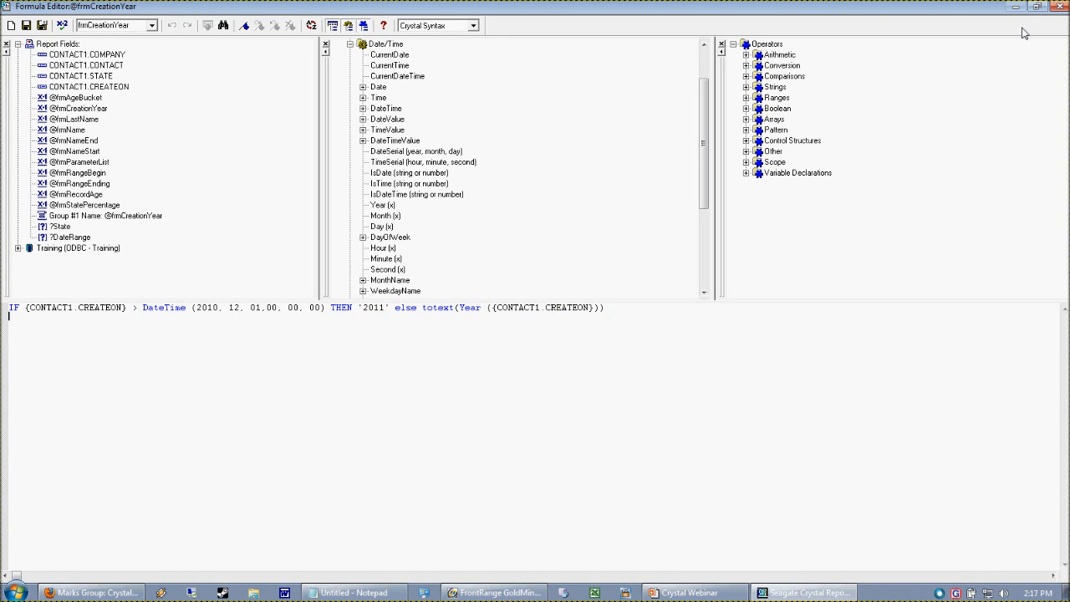
pyautogui.click(1058, 6)
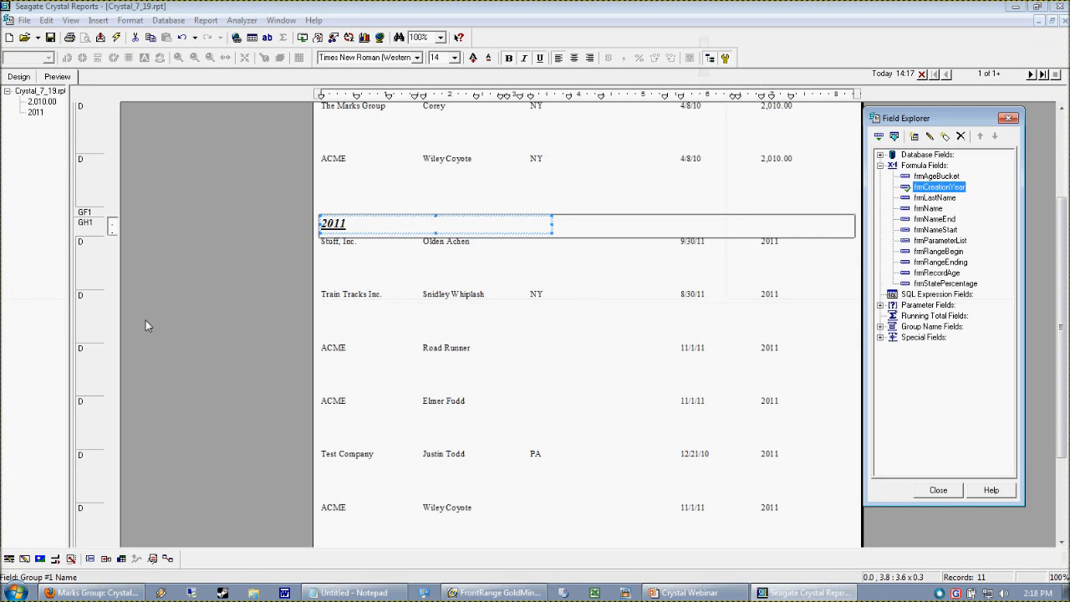